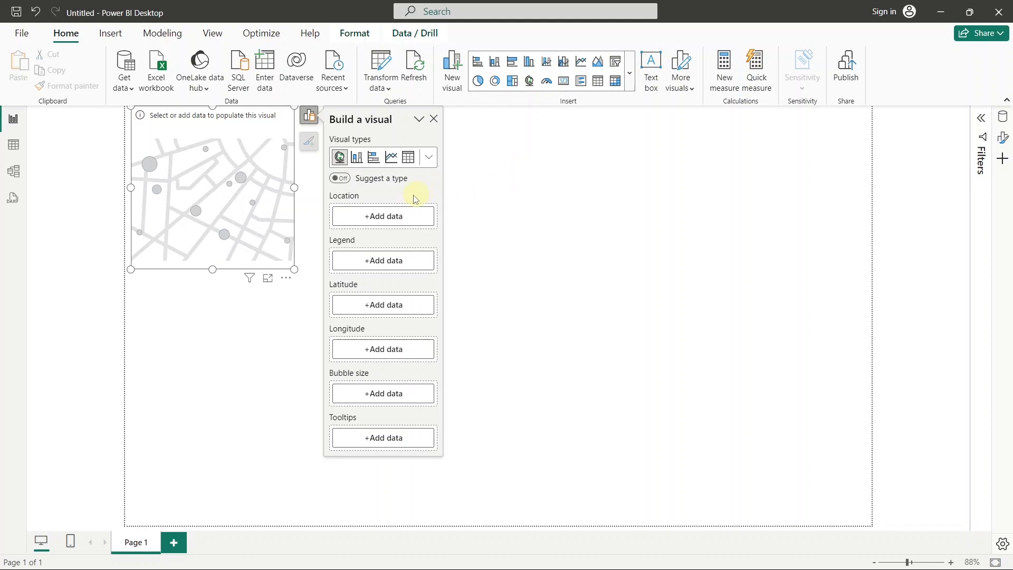
Assign the City field to the map's location and the Sales field to its bubble size.
left_click(392, 216)
left_click(483, 290)
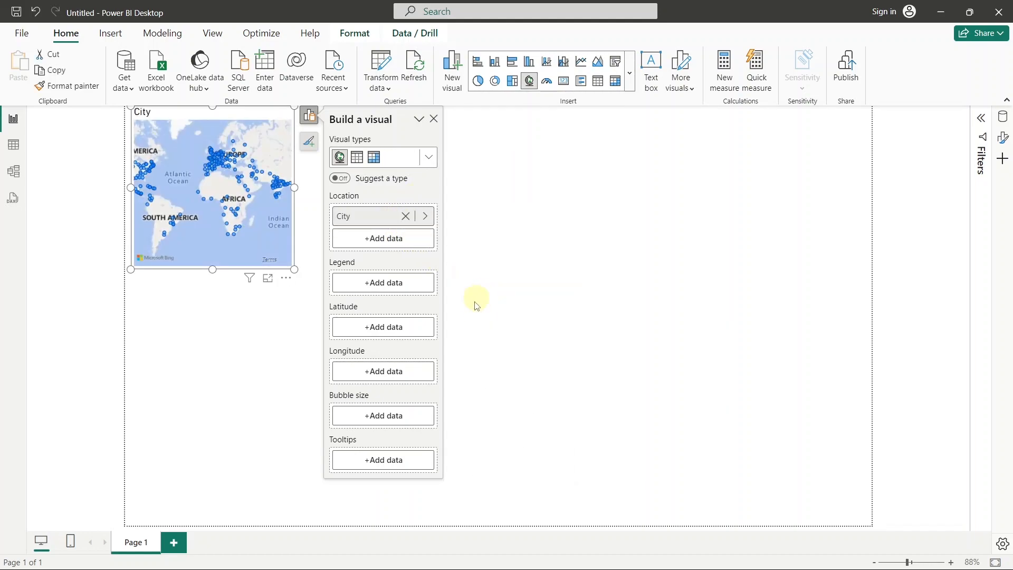
left_click(403, 415)
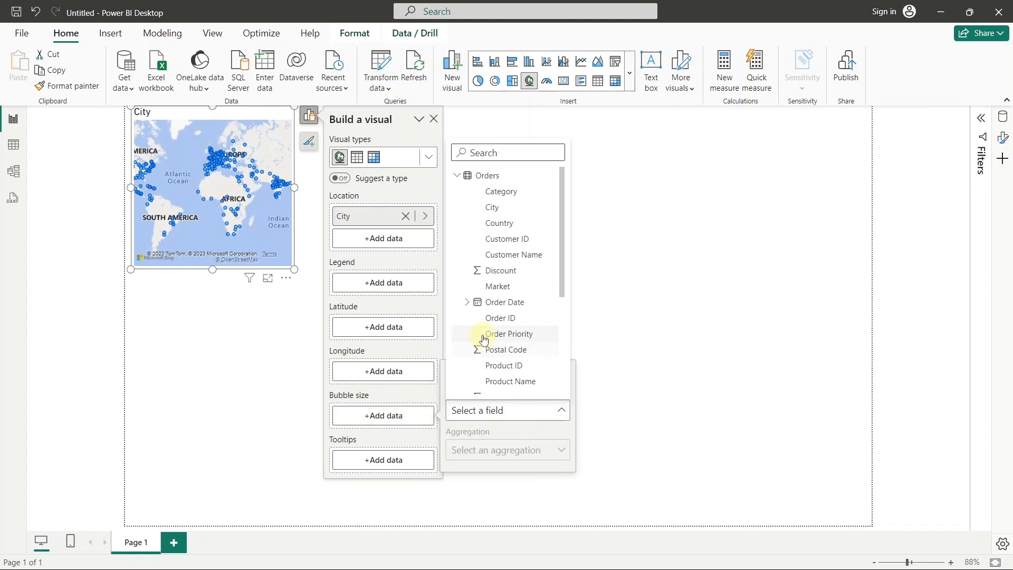
scroll(481, 334, "down", 3)
left_click(494, 290)
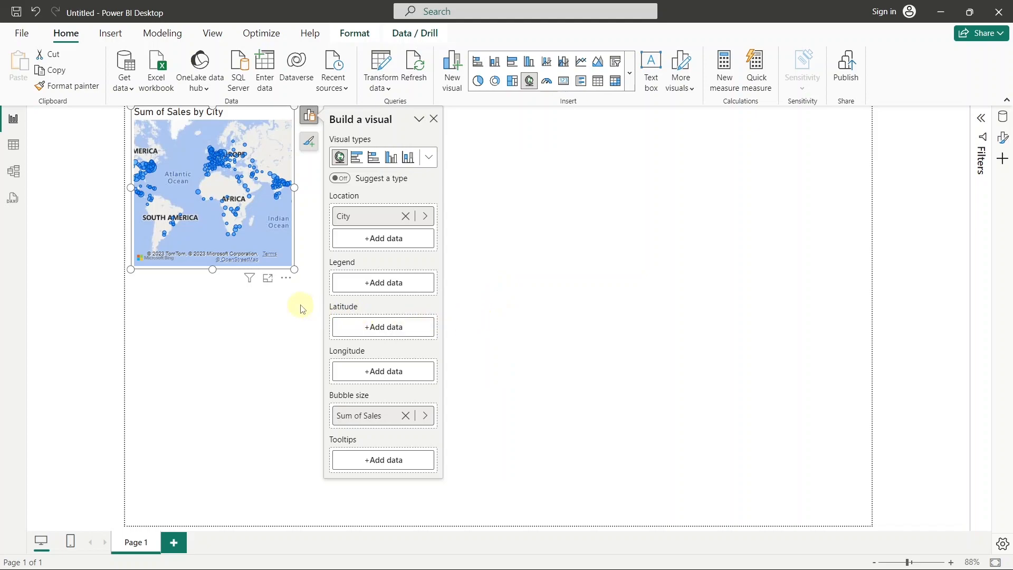
Show the map in focus mode and review its size and position formatting settings.
left_click(268, 279)
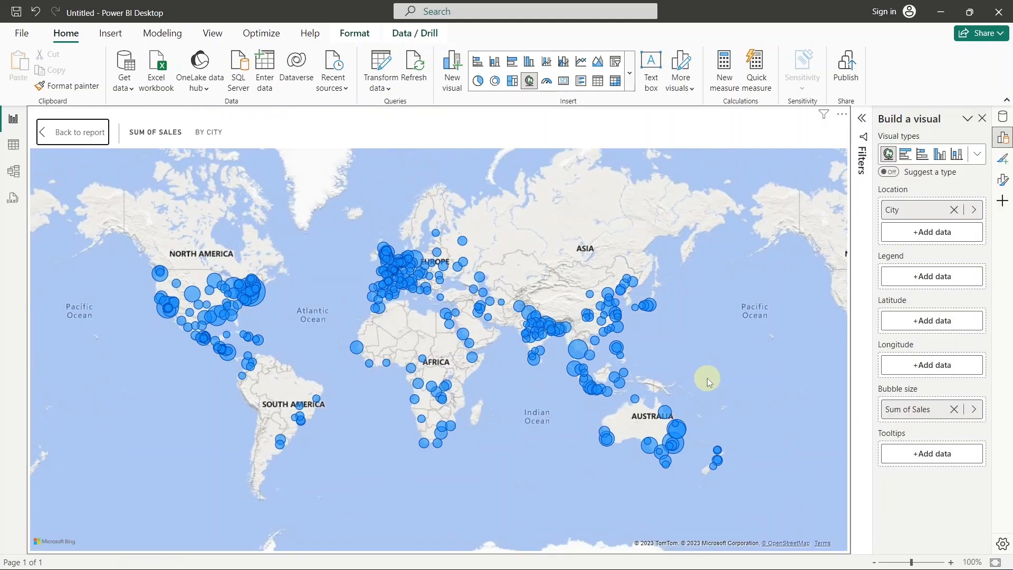
left_click(1002, 180)
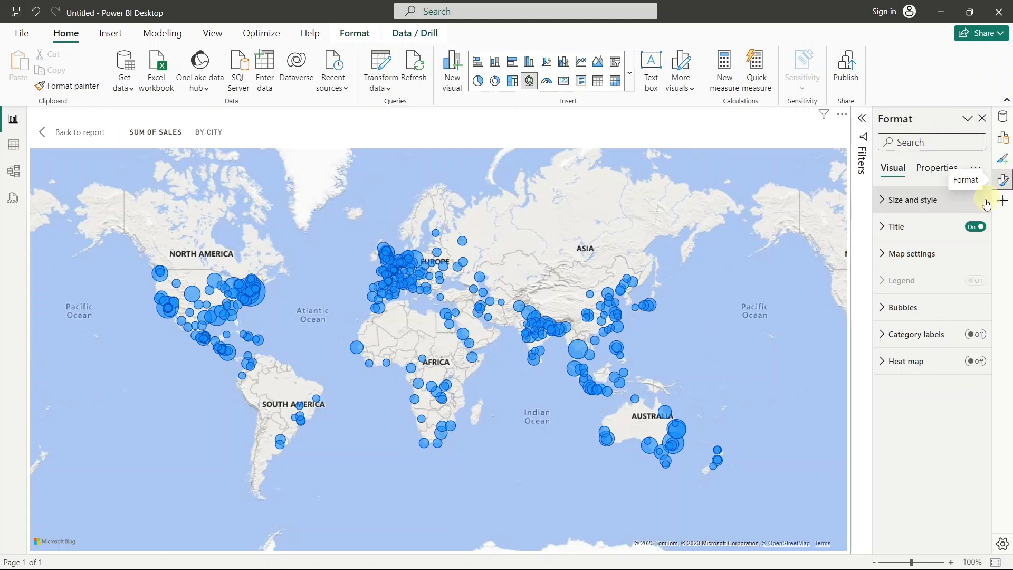
left_click(935, 208)
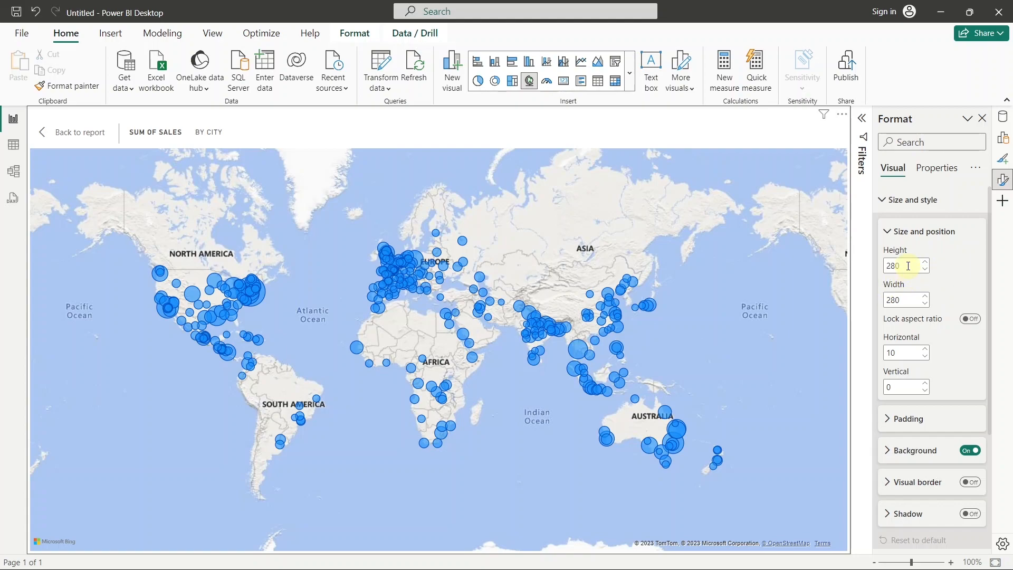
left_click(934, 237)
Try a bottom padding of 20 px on the map and set it back to 5 px.
left_click(928, 265)
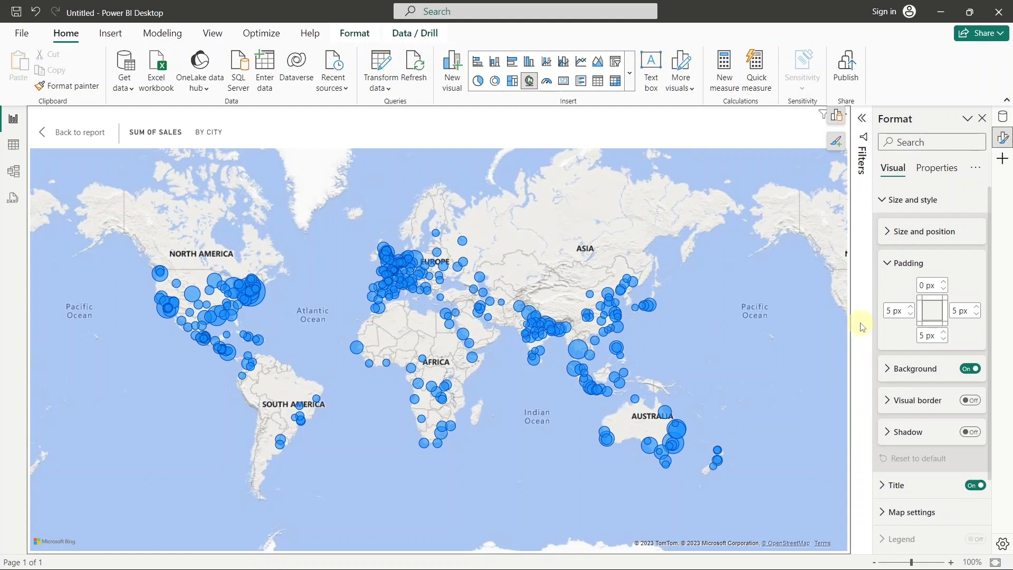
left_click(923, 336)
type("20")
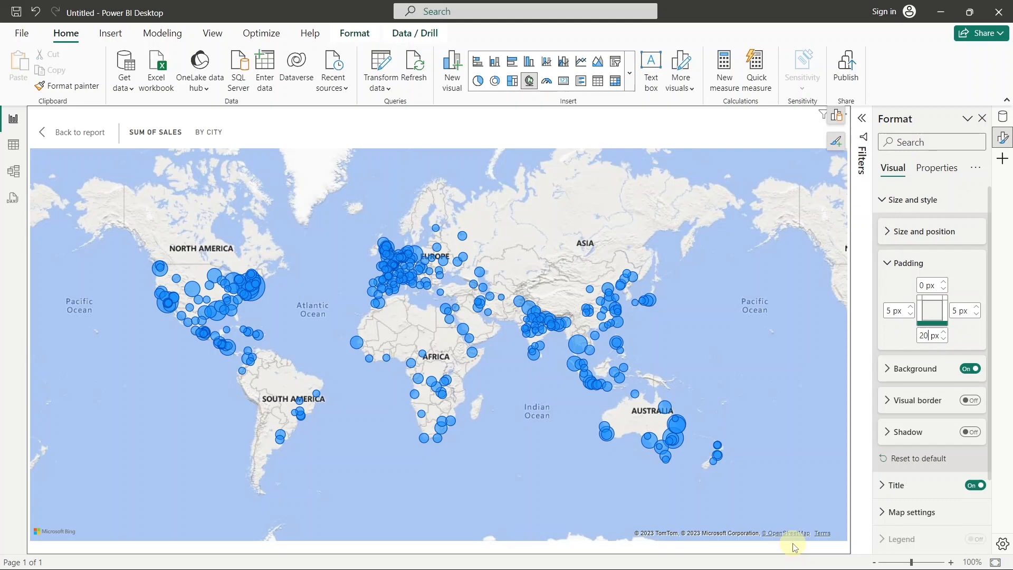
key("BackSpace")
key("BackSpace")
type("5")
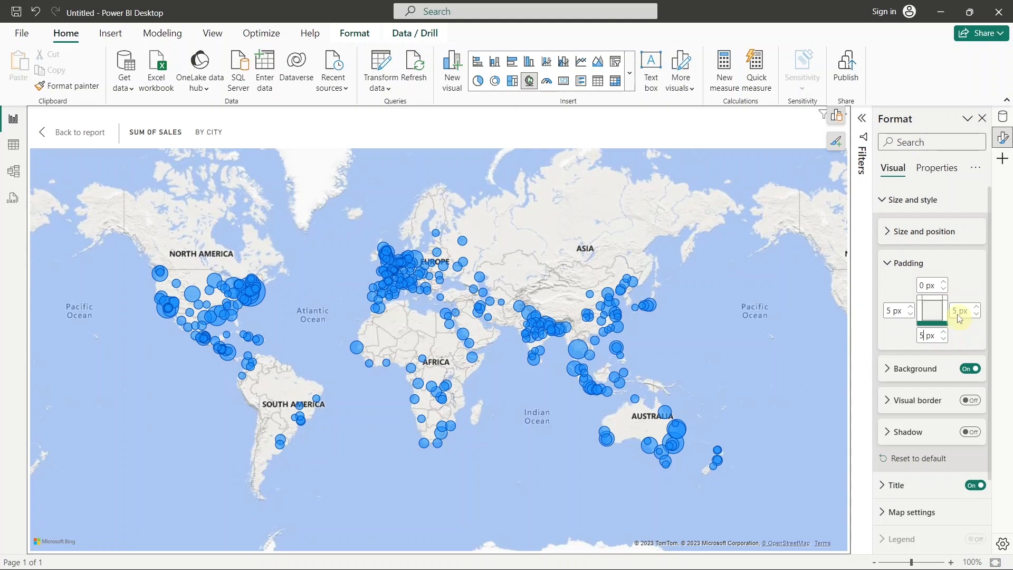
left_click(900, 263)
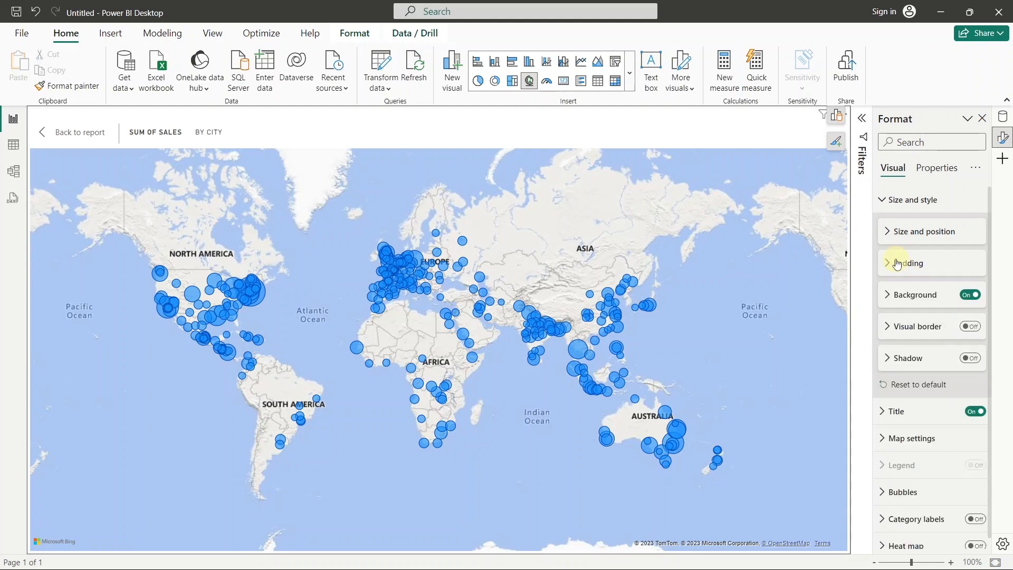
Set the map visual's background color to the gold yellow from the recent colors.
left_click(914, 297)
left_click(911, 328)
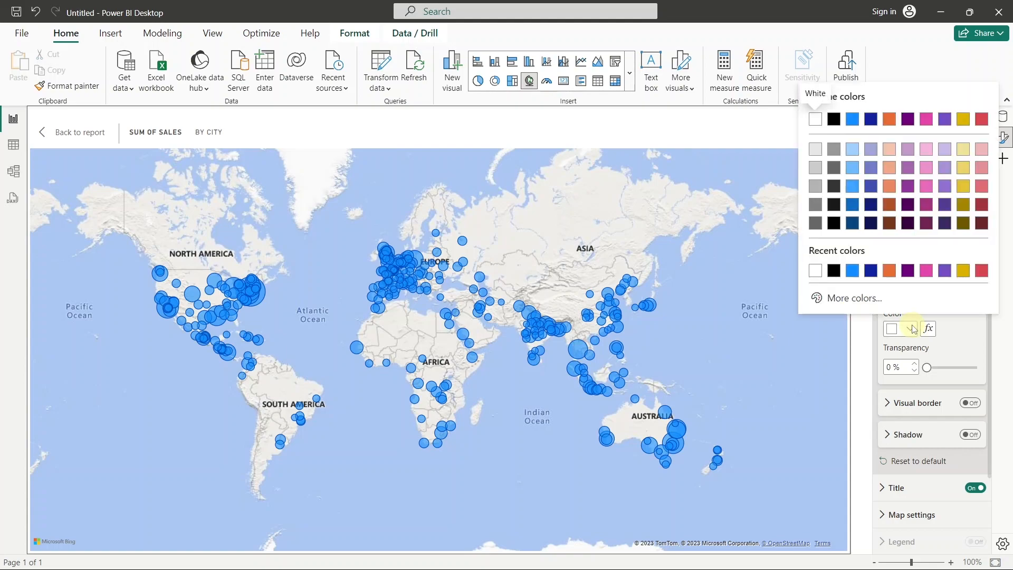
left_click(963, 270)
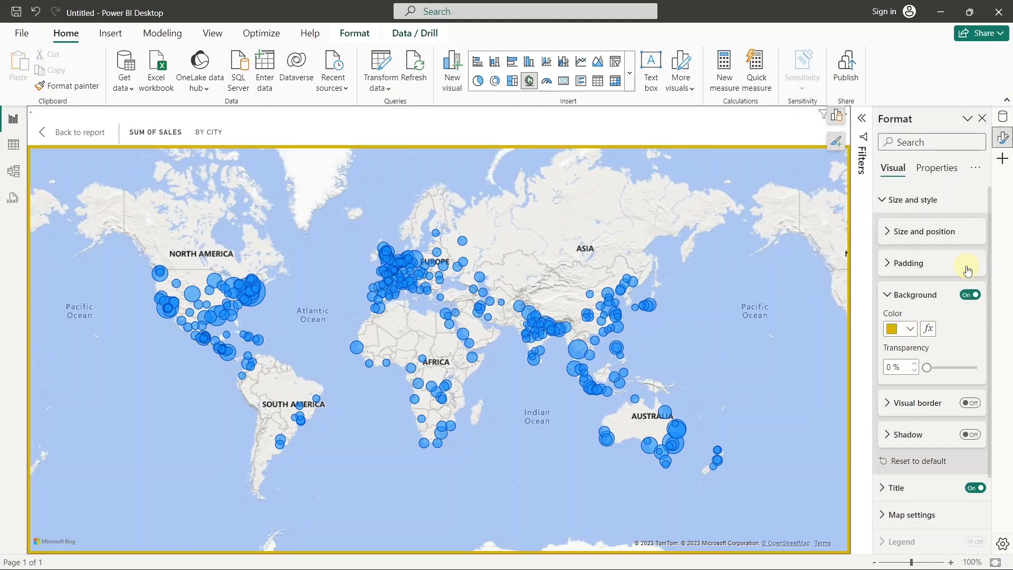
left_click(914, 298)
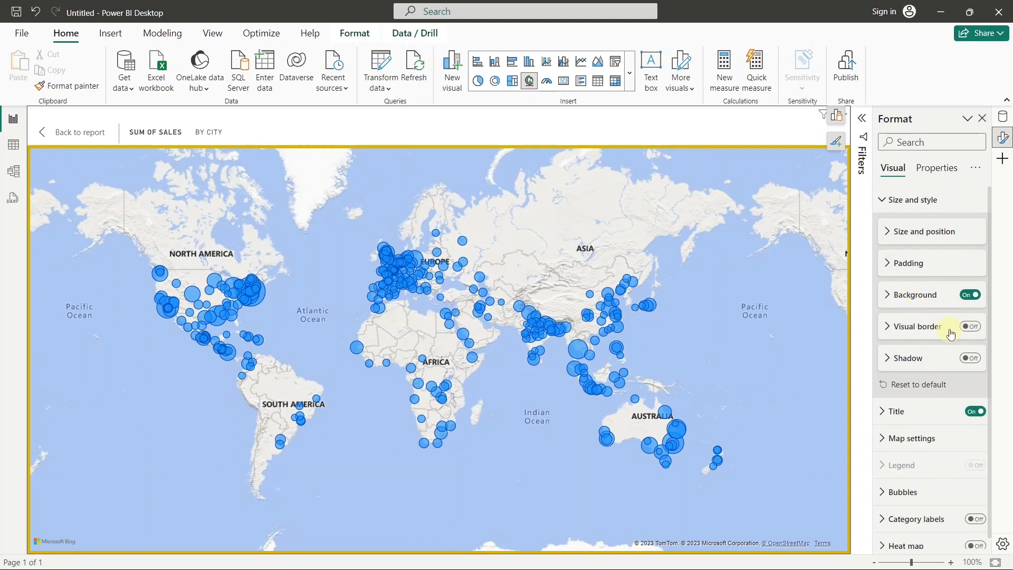
Turn on the visual border, color it light blue, and round its corners to 30 px.
left_click(969, 327)
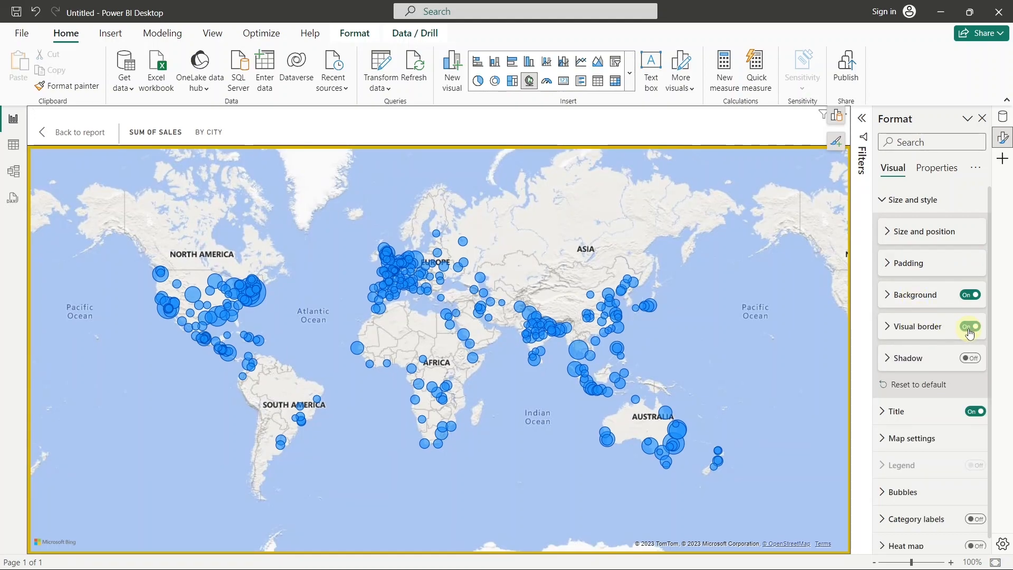
left_click(922, 327)
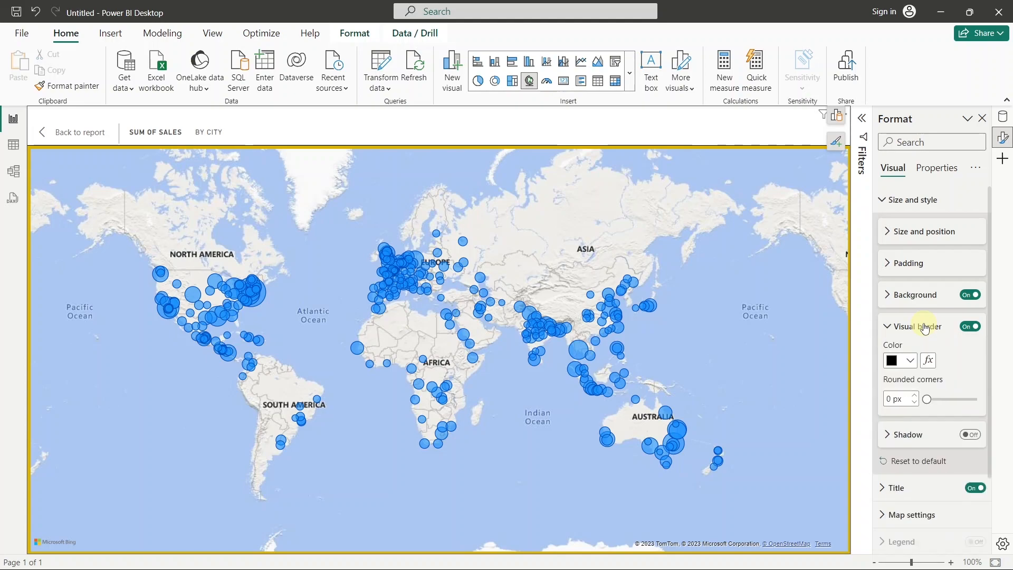
left_click(908, 369)
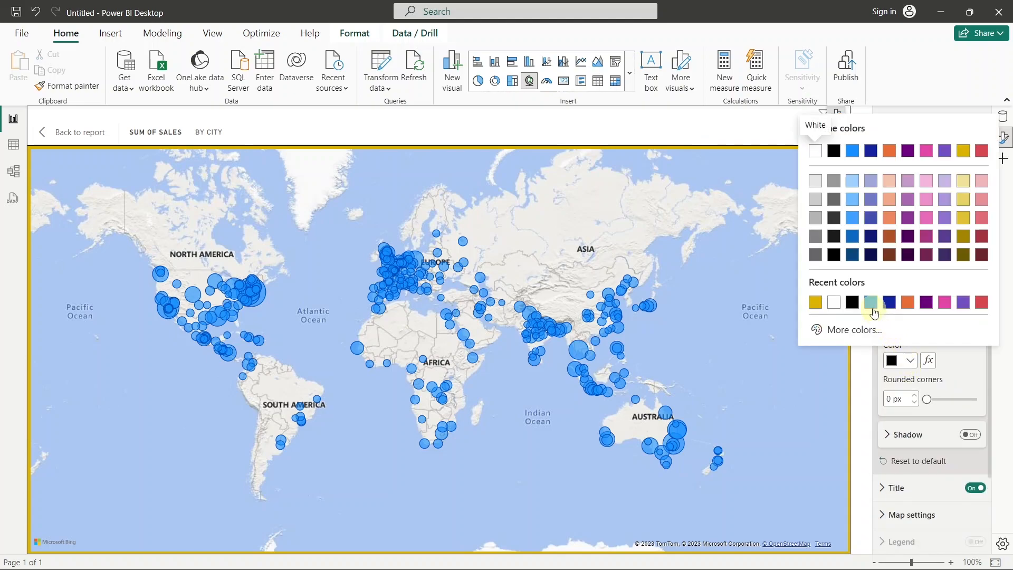
left_click(871, 303)
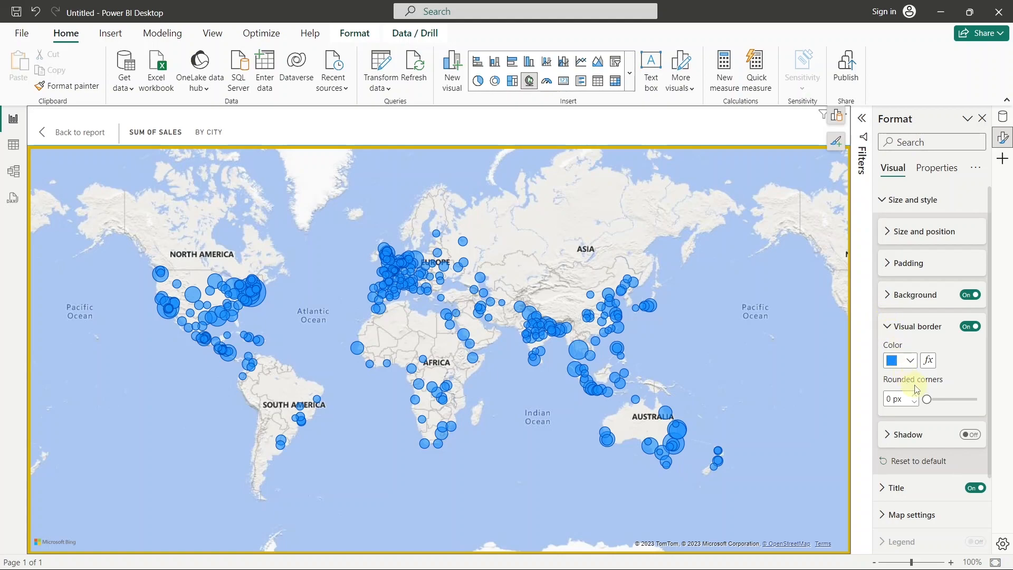
left_click_drag(927, 399, 1012, 409)
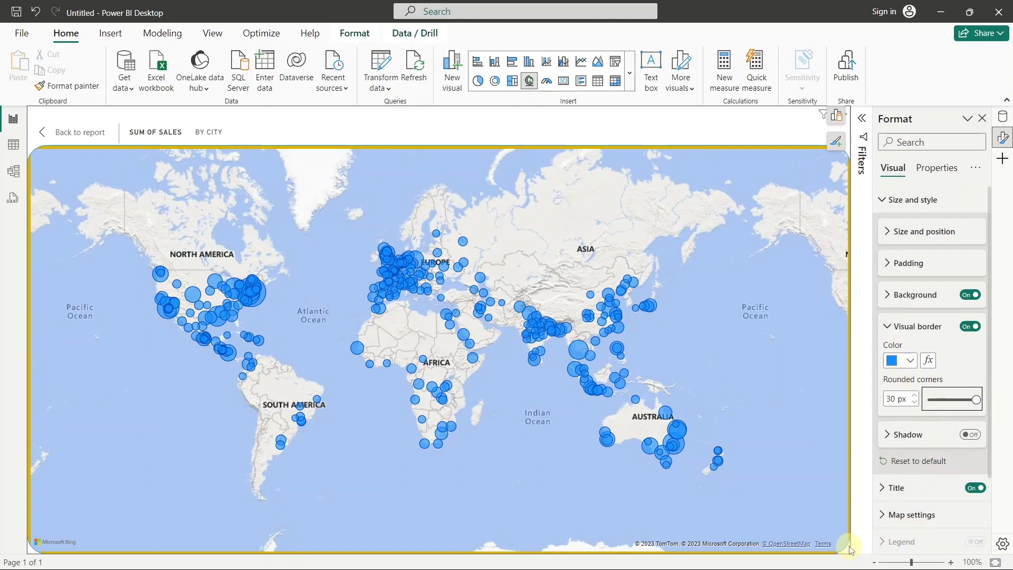
left_click(911, 327)
Turn on the map visual's shadow, leaving its color, offset and position options at their defaults.
left_click(969, 361)
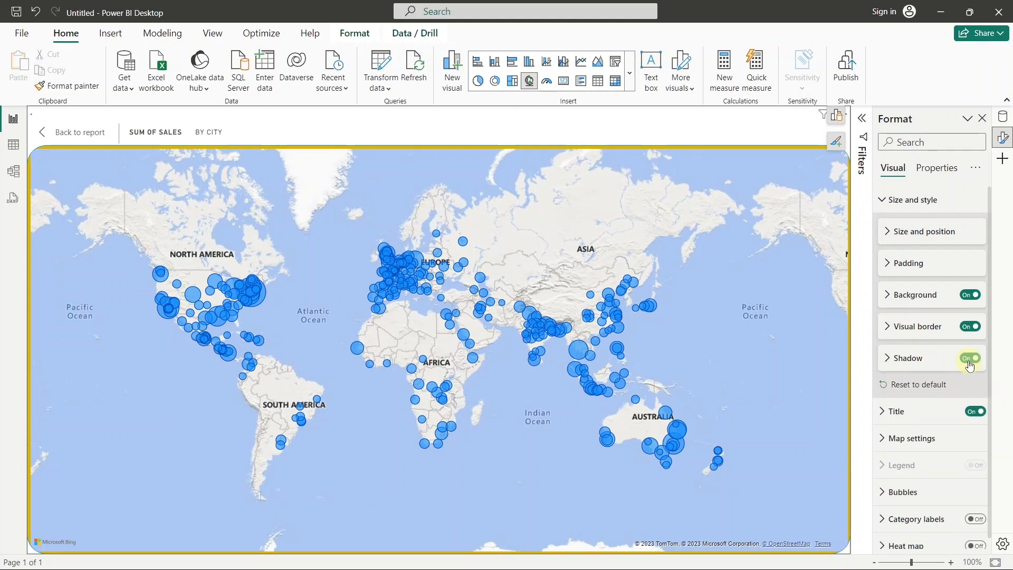
left_click(914, 361)
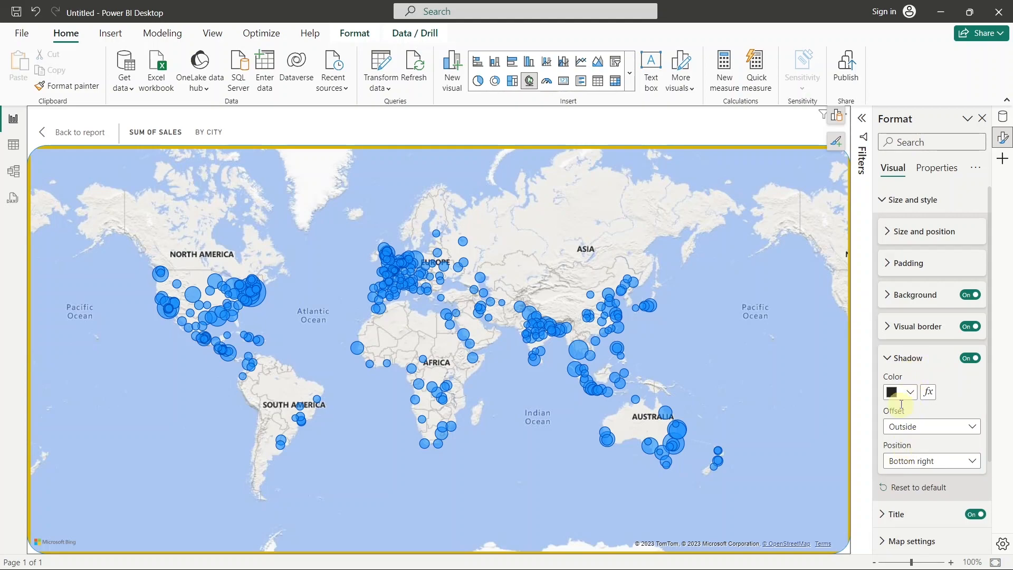
left_click(919, 358)
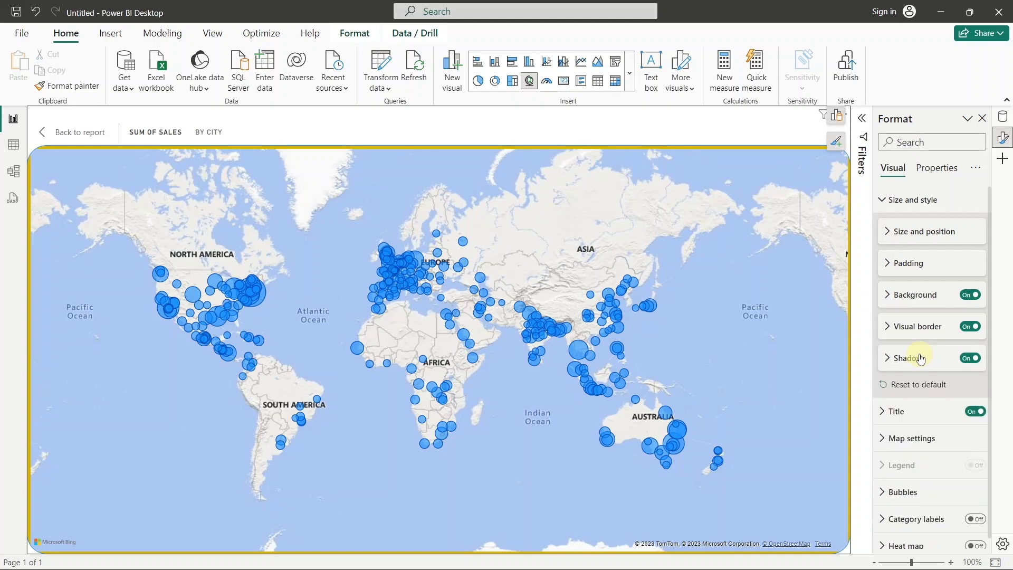
scroll(905, 354, "down", 1)
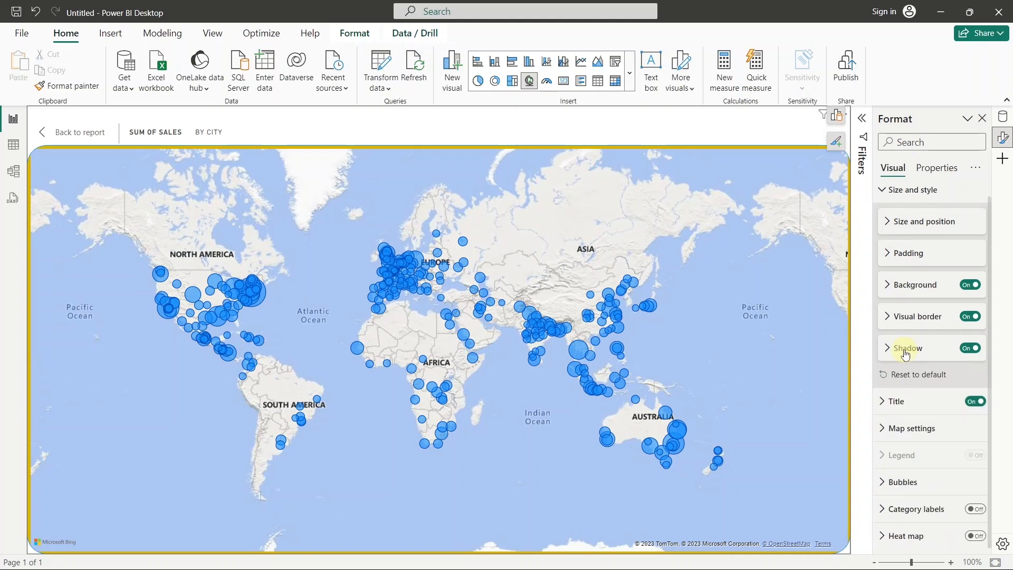
left_click(904, 191)
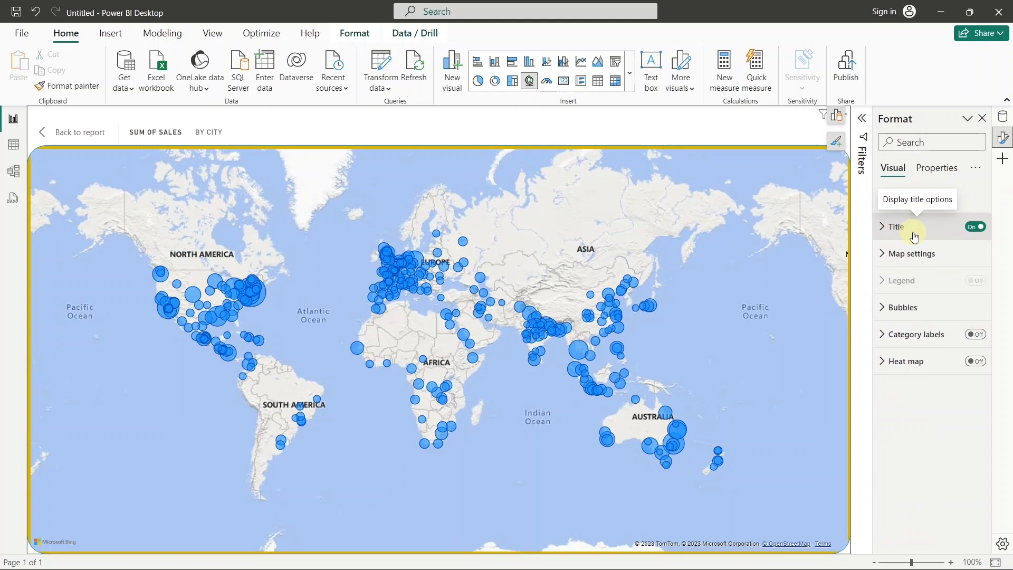
Turn on the zoom buttons in the controls of the map settings.
left_click(915, 265)
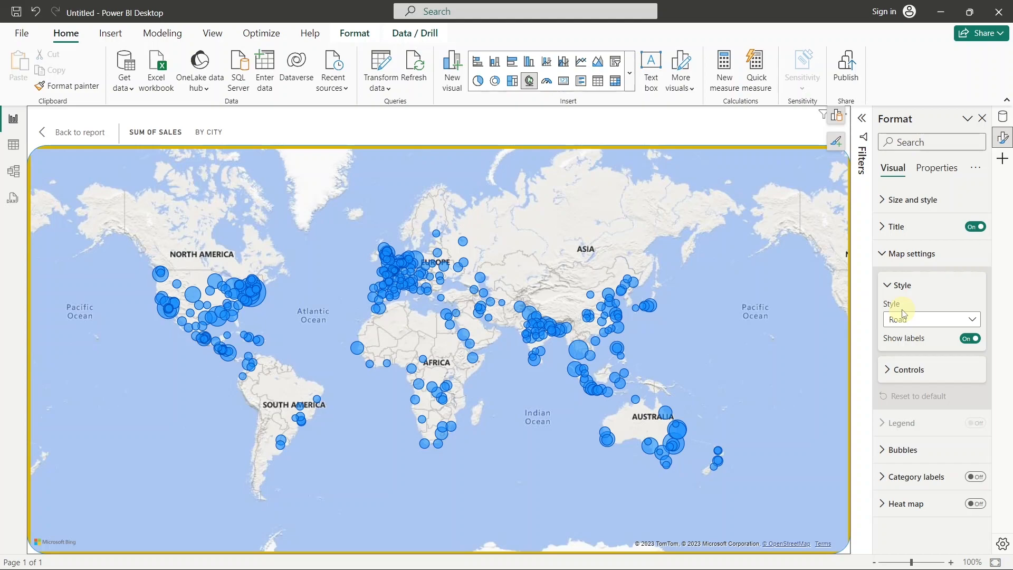
left_click(917, 375)
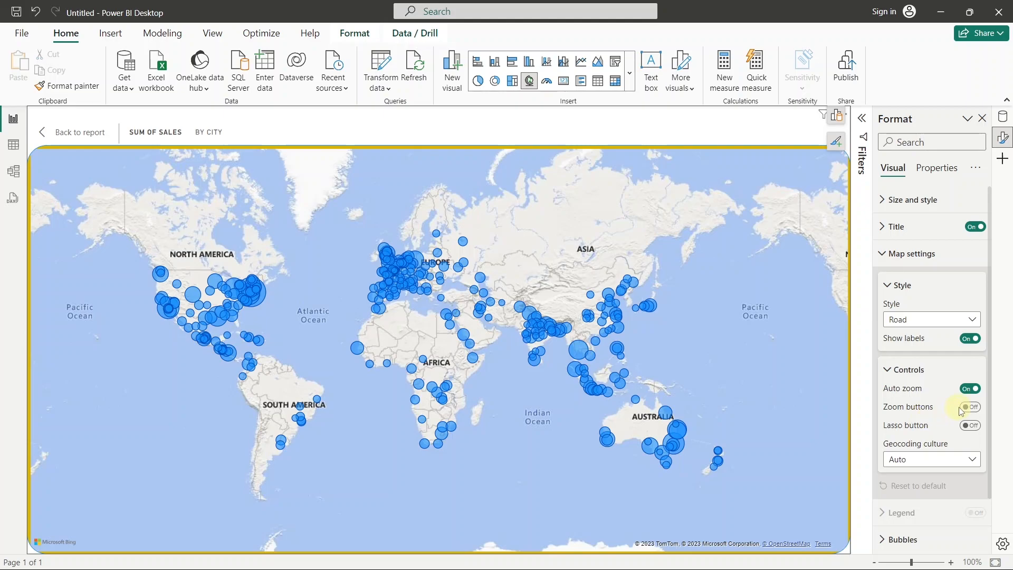
left_click(973, 407)
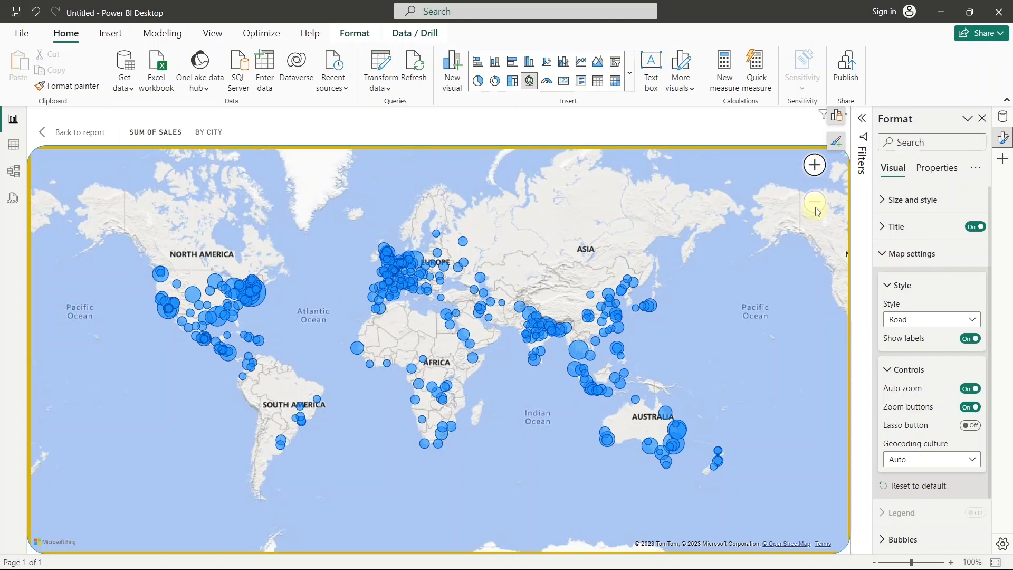
Test the zoom buttons by zooming in, shifting the map to Asia, and zooming out to the whole world.
left_click(814, 168)
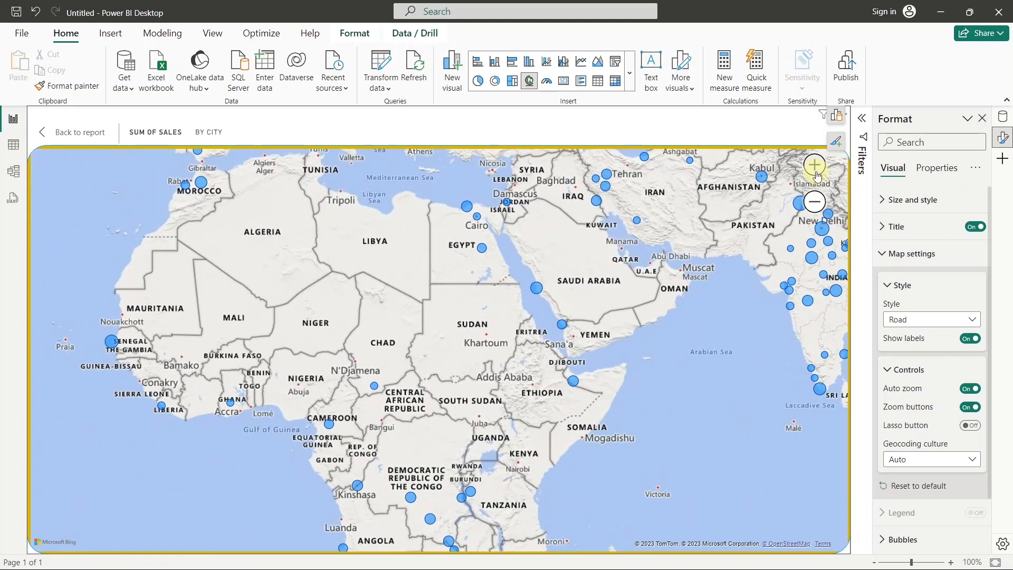
left_click_drag(762, 261, 445, 326)
left_click(814, 203)
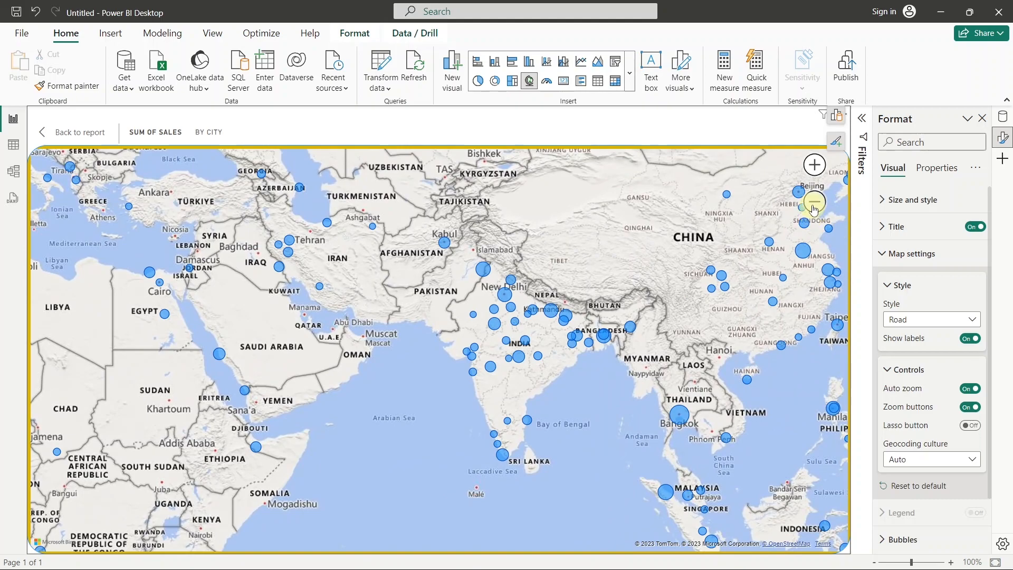
left_click(814, 203)
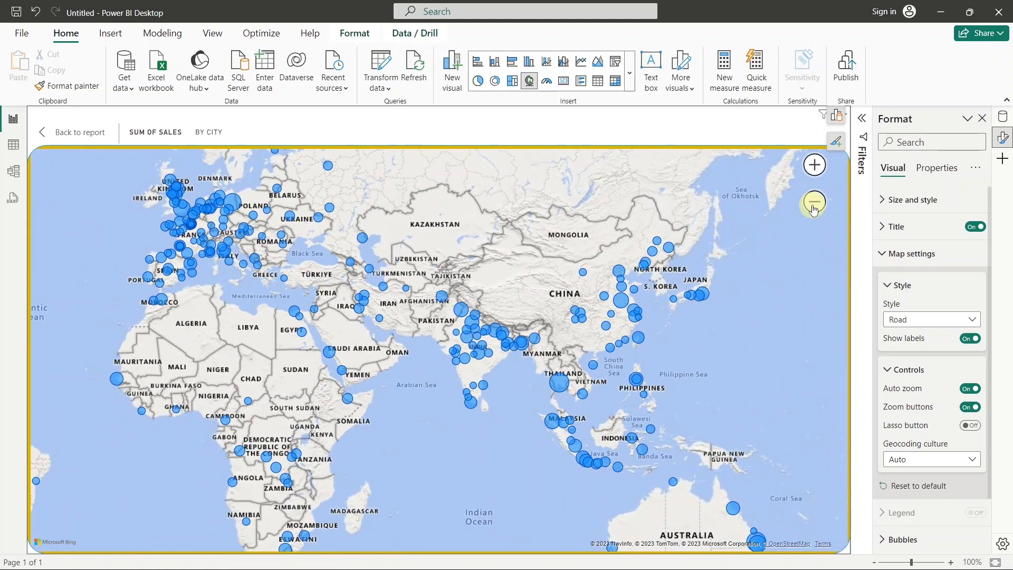
left_click(814, 204)
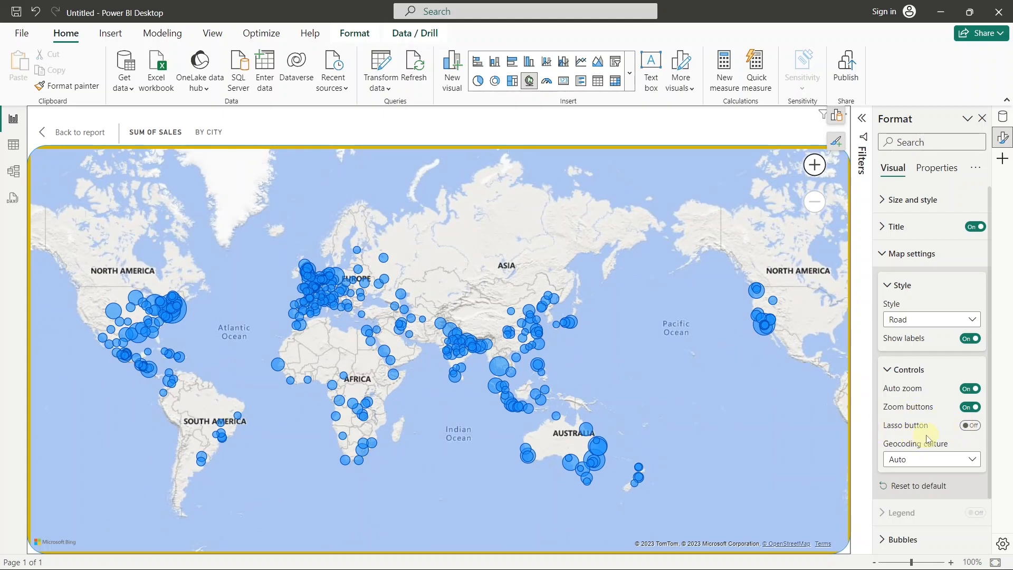
Turn on the map's lasso button and select five city bubbles together across central and southern India.
left_click(969, 425)
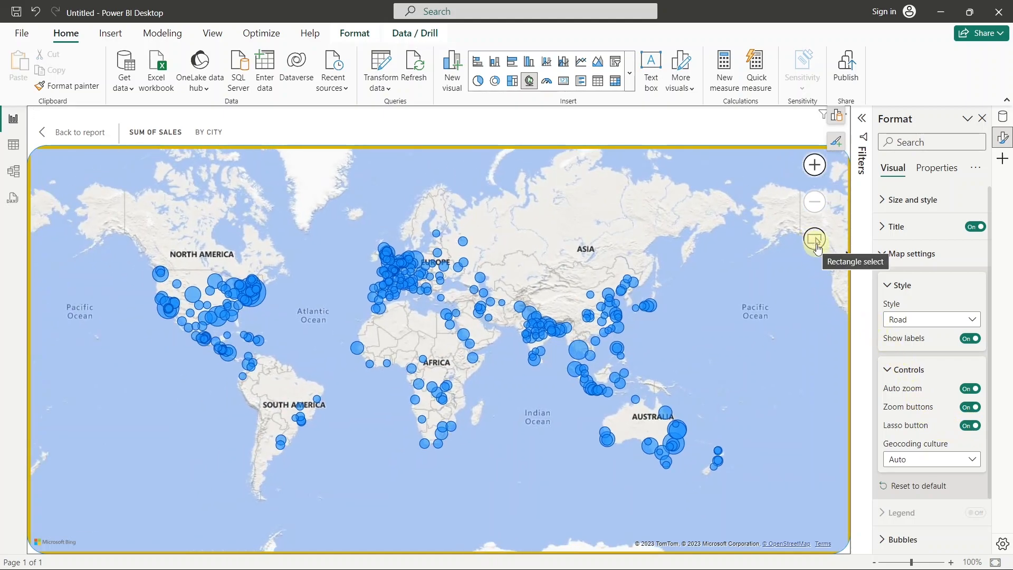
left_click(814, 166)
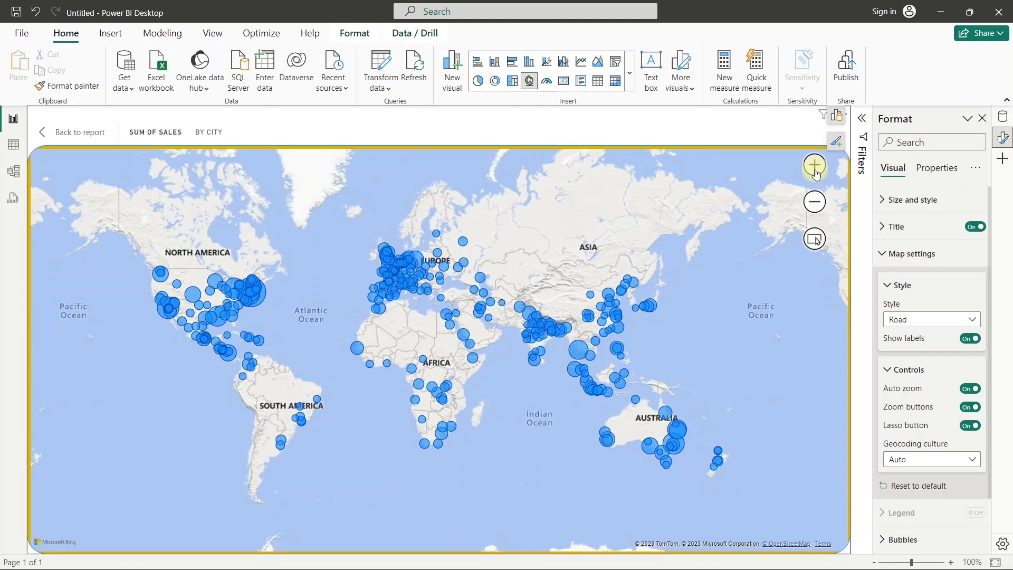
left_click(814, 167)
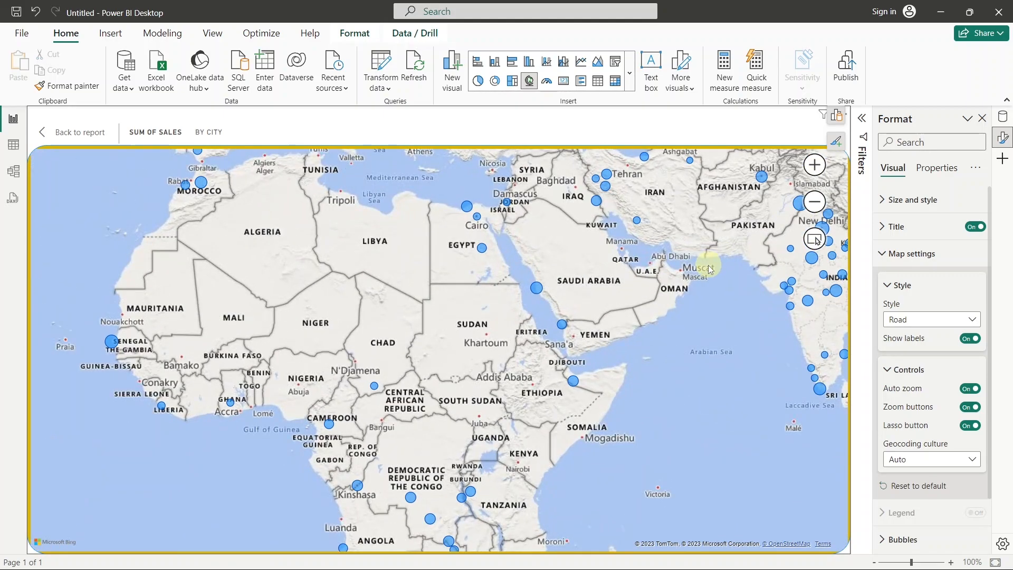
left_click_drag(668, 272, 469, 317)
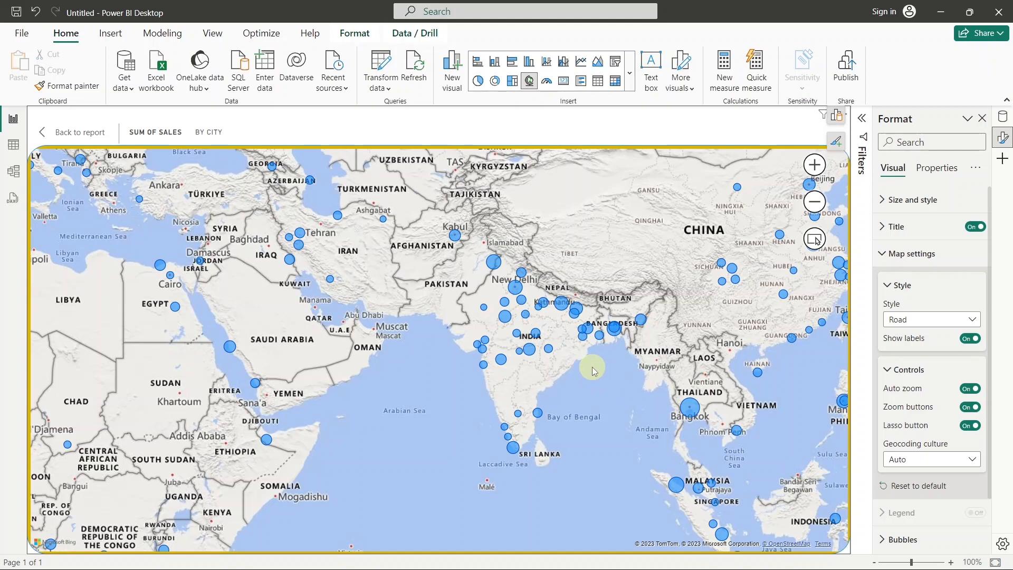
left_click(515, 449)
left_click(537, 412, "ctrl")
left_click(504, 427, "ctrl")
left_click(529, 349, "ctrl")
left_click(536, 333, "ctrl")
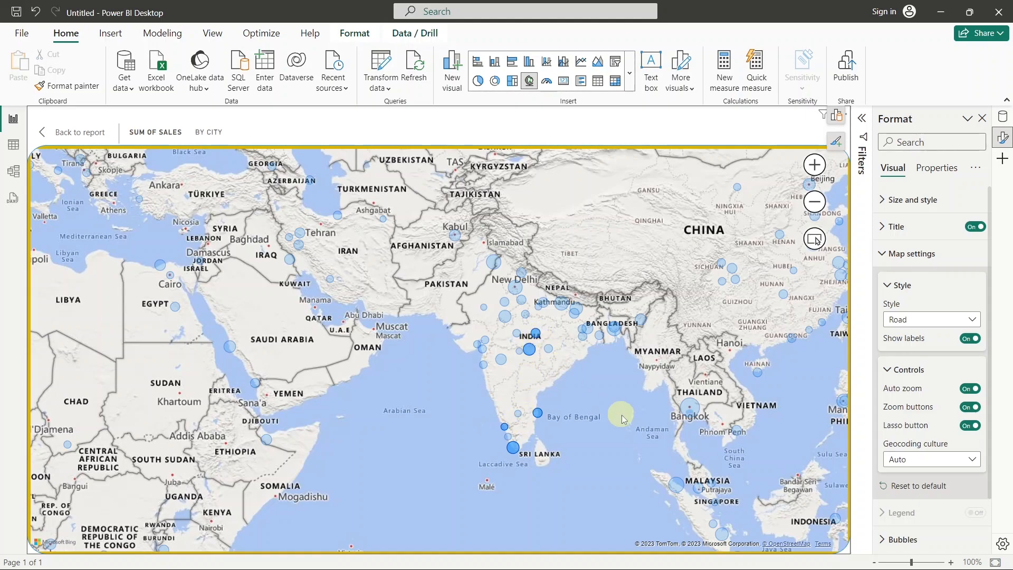
Clear the city selection and lasso-select all the bubbles across India and Bangladesh together.
left_click(612, 411)
left_click(815, 239)
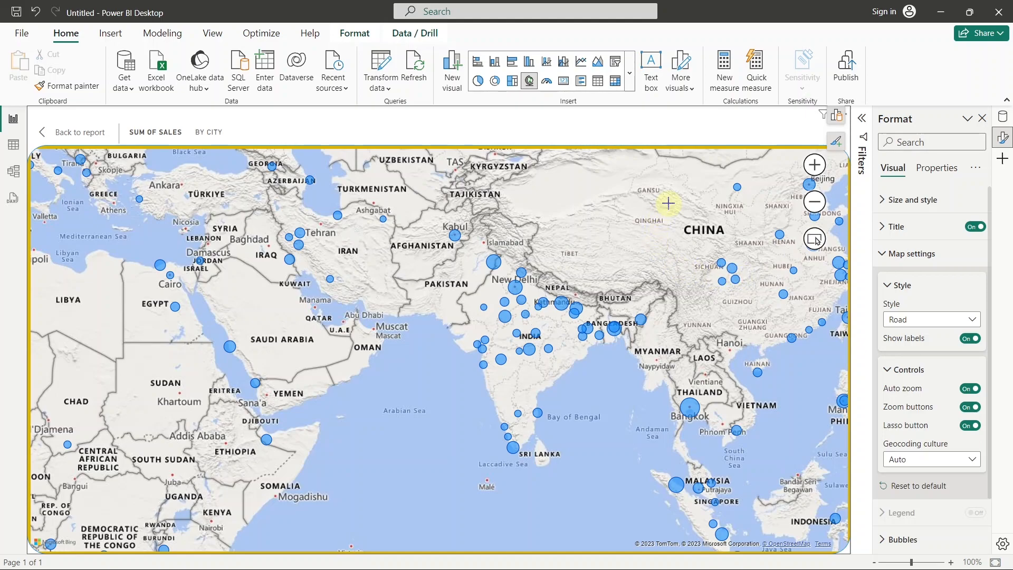
mouse_move(668, 209)
left_mouse_down()
mouse_move(665, 264)
mouse_move(621, 449)
mouse_move(459, 477)
mouse_move(482, 477)
left_mouse_up()
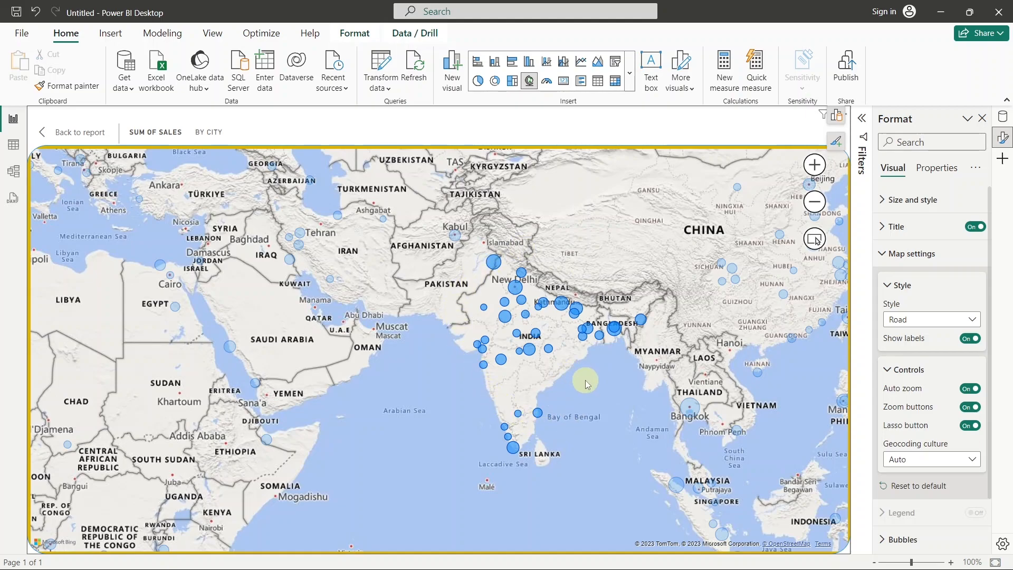
Close the map settings and set the bubble size to 31, checking the enlarged bubbles over India.
left_click(908, 371)
left_click(914, 284)
left_click(915, 254)
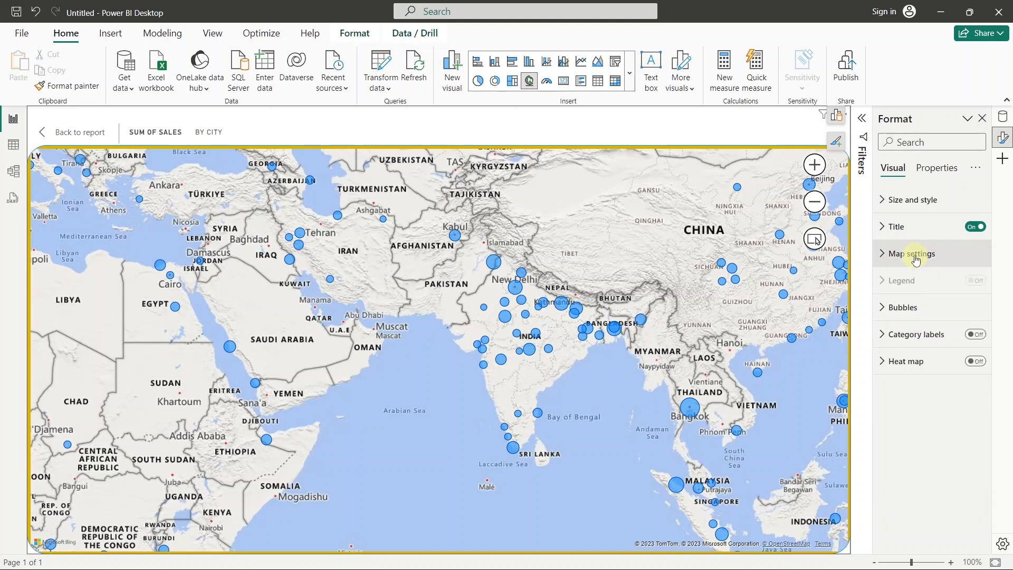
left_click(914, 311)
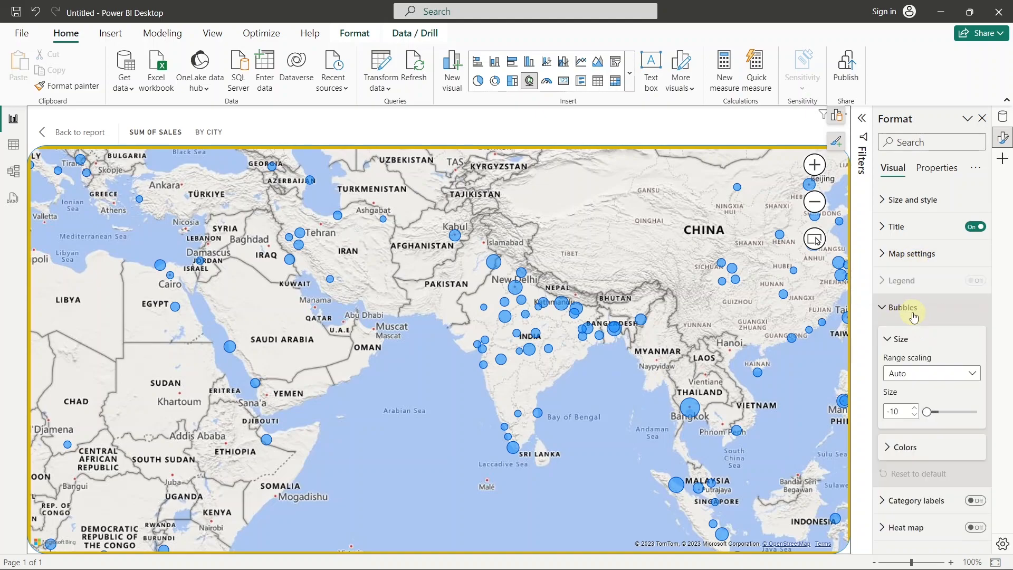
left_click(912, 344)
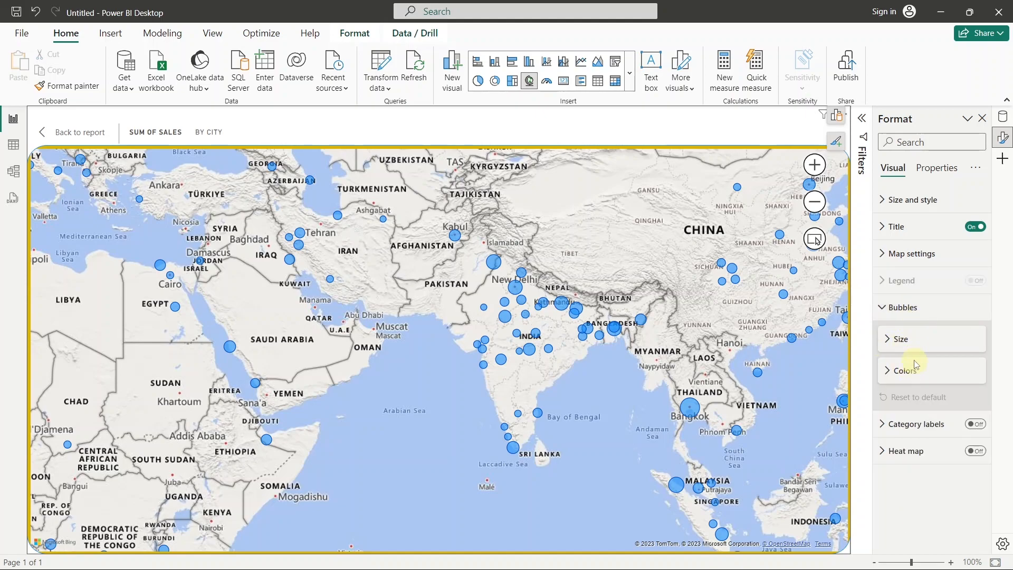
left_click(910, 339)
left_click_drag(931, 408, 950, 414)
left_click(814, 165)
double_click(728, 293)
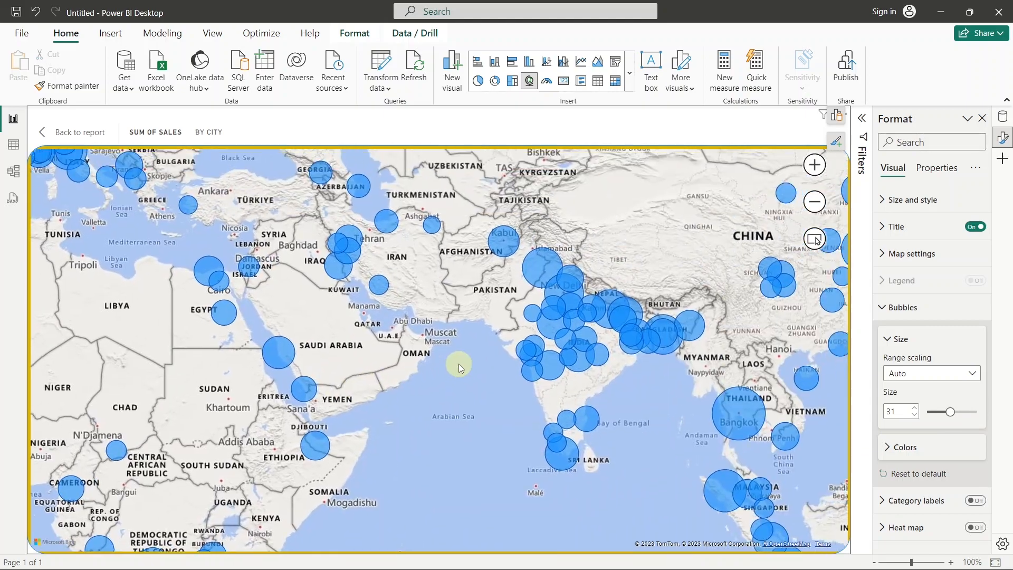
double_click(756, 313)
left_click_drag(758, 320, 620, 279)
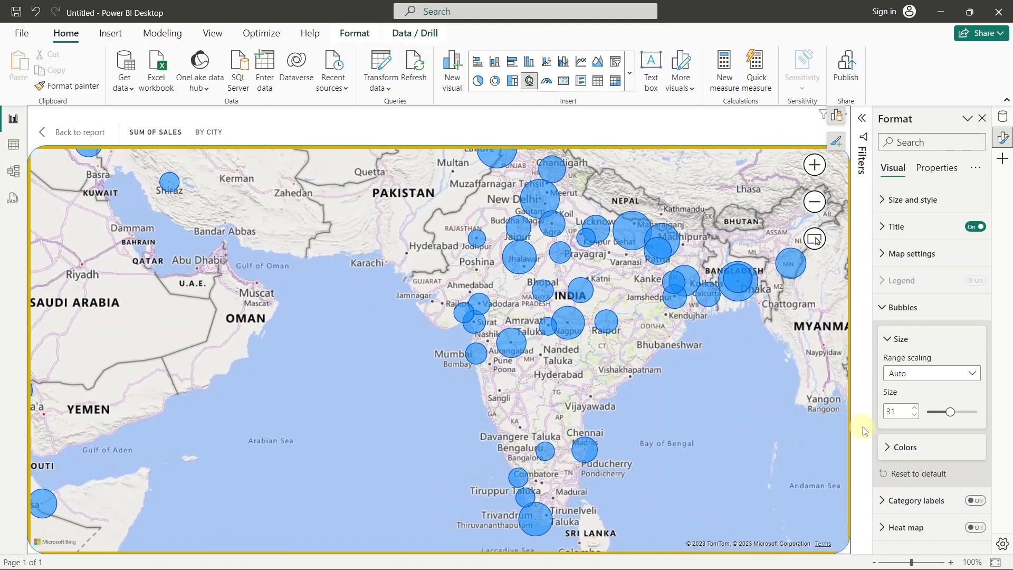
Change the default bubble color to the orange theme color.
left_click(903, 448)
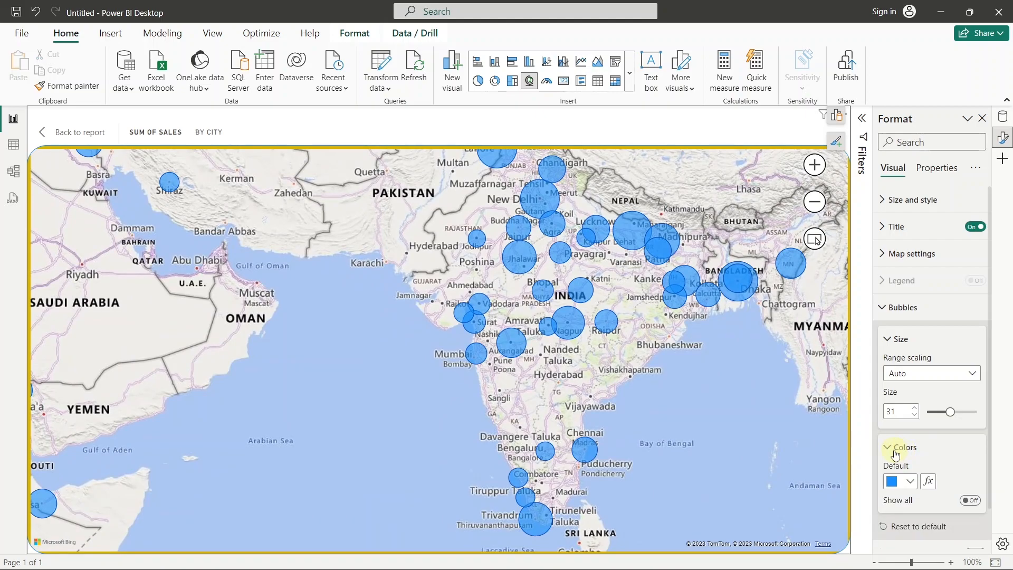
left_click(907, 485)
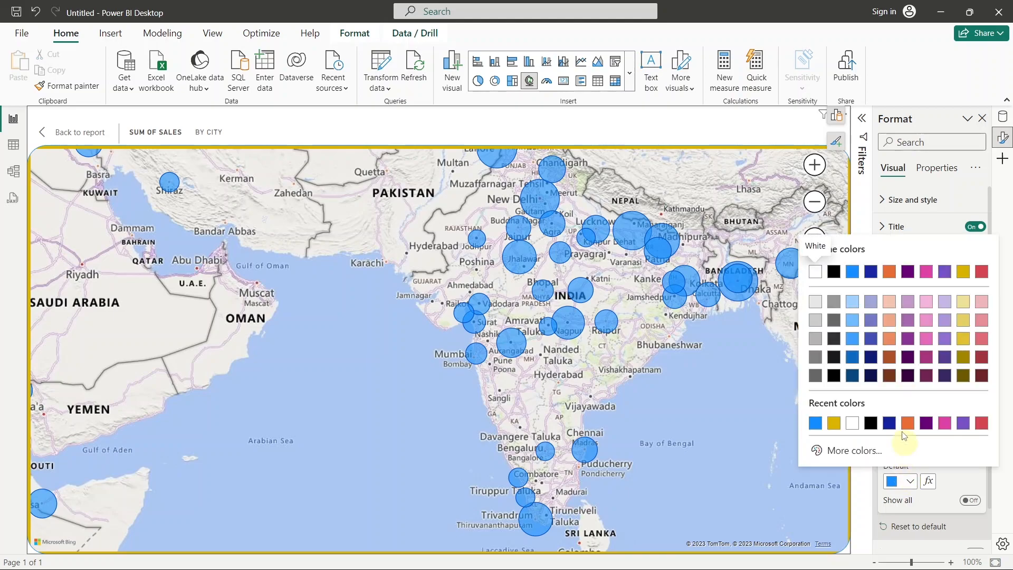
left_click(888, 272)
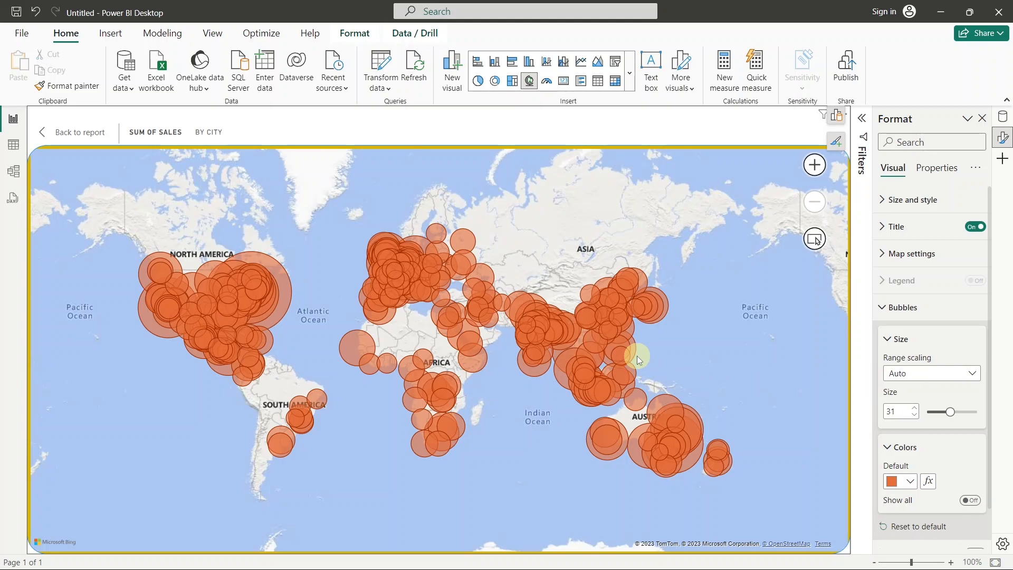
Turn on the Show all option for bubble colors and look through the individual city entries.
left_click(970, 501)
scroll(949, 501, "down", 2)
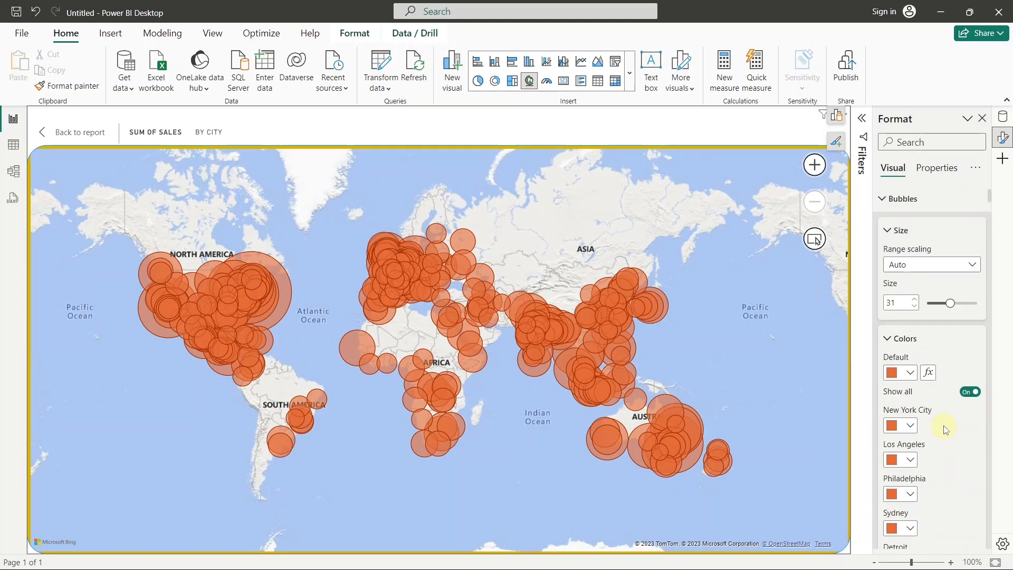
scroll(942, 432, "down", 2)
scroll(933, 364, "down", 5)
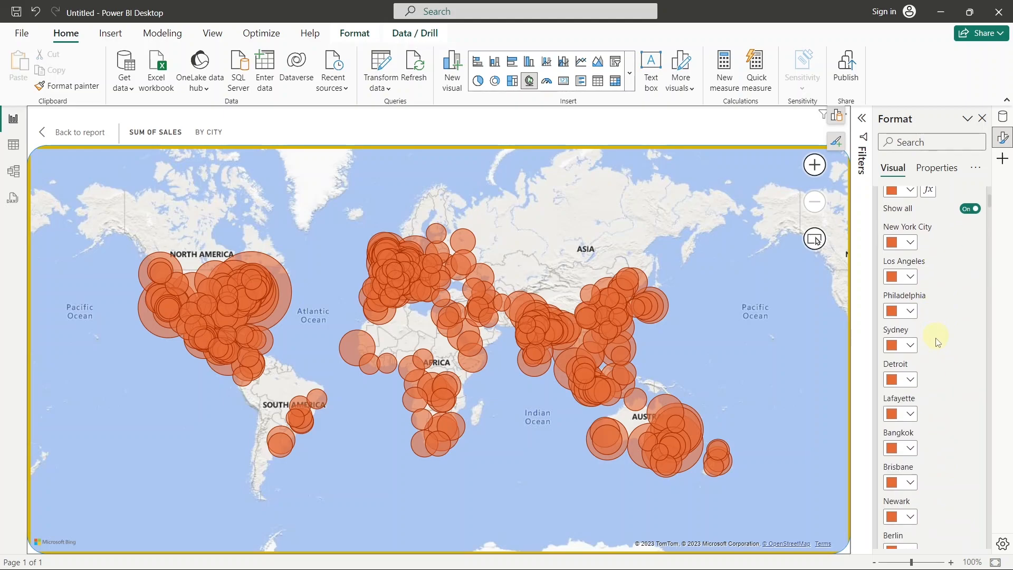
scroll(932, 359, "down", 7)
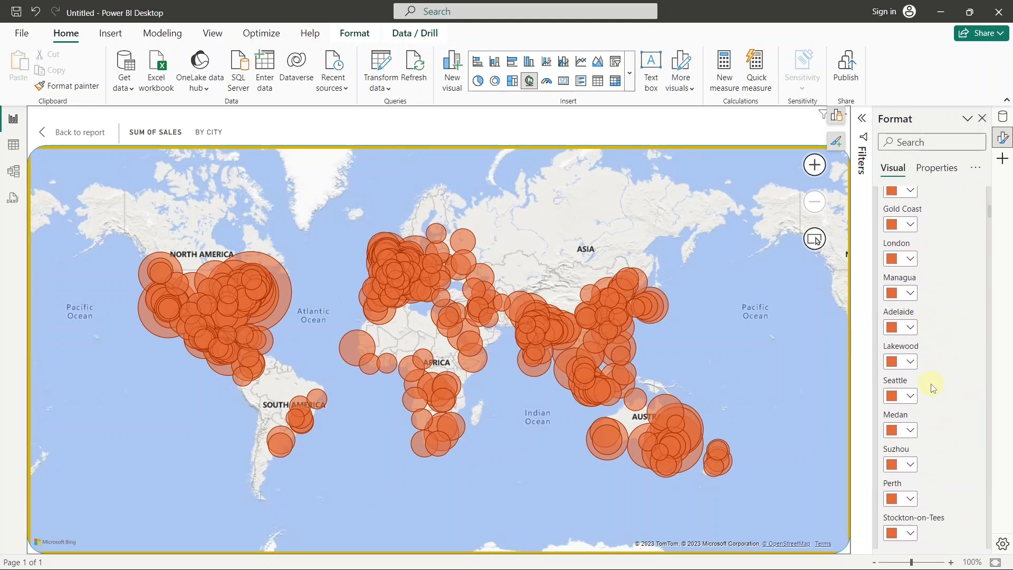
scroll(933, 386, "up", 5)
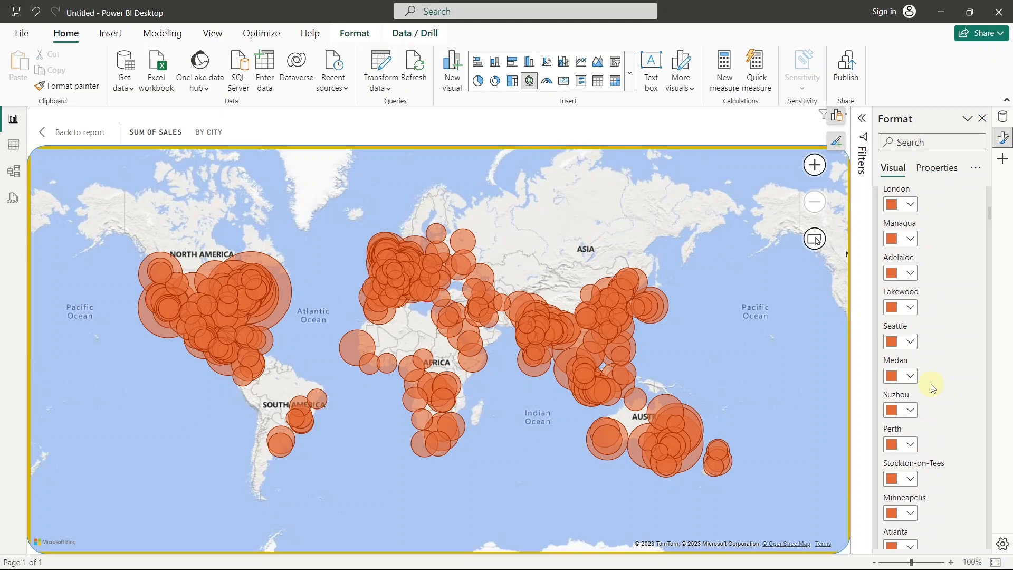
scroll(933, 388, "up", 9)
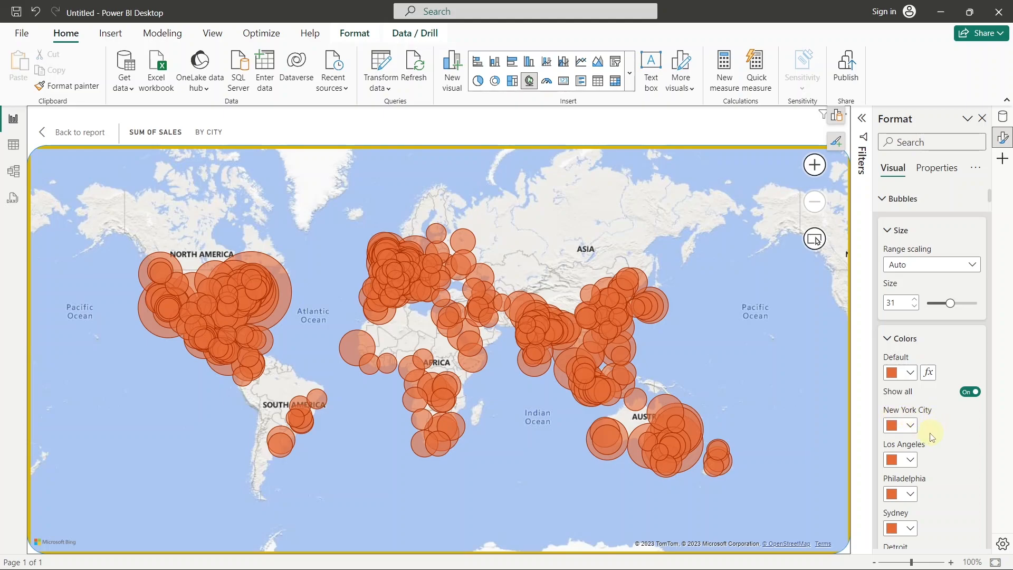
Color the New York City bubble with the gold theme color and close the bubble settings.
left_click(910, 429)
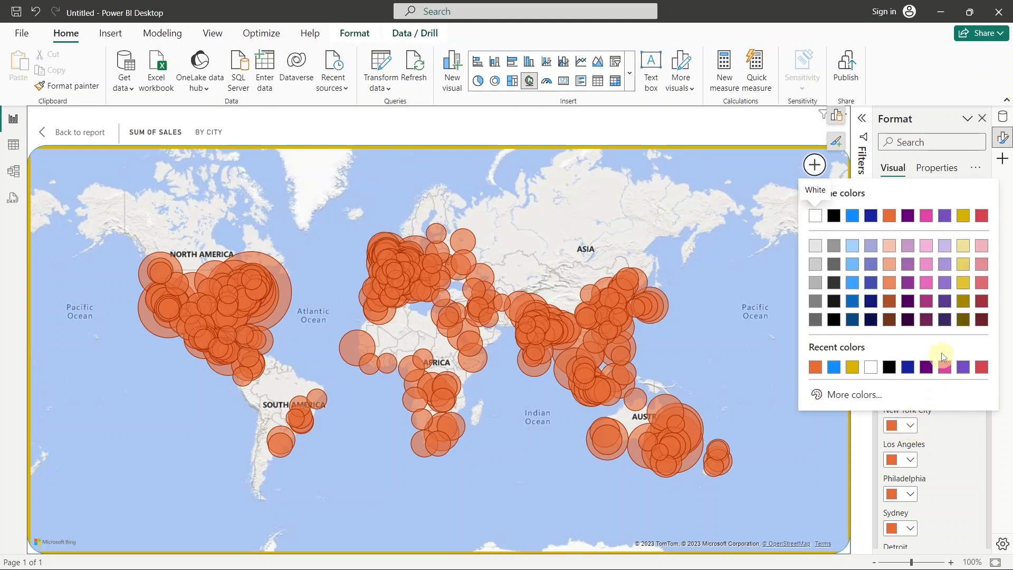
left_click(962, 215)
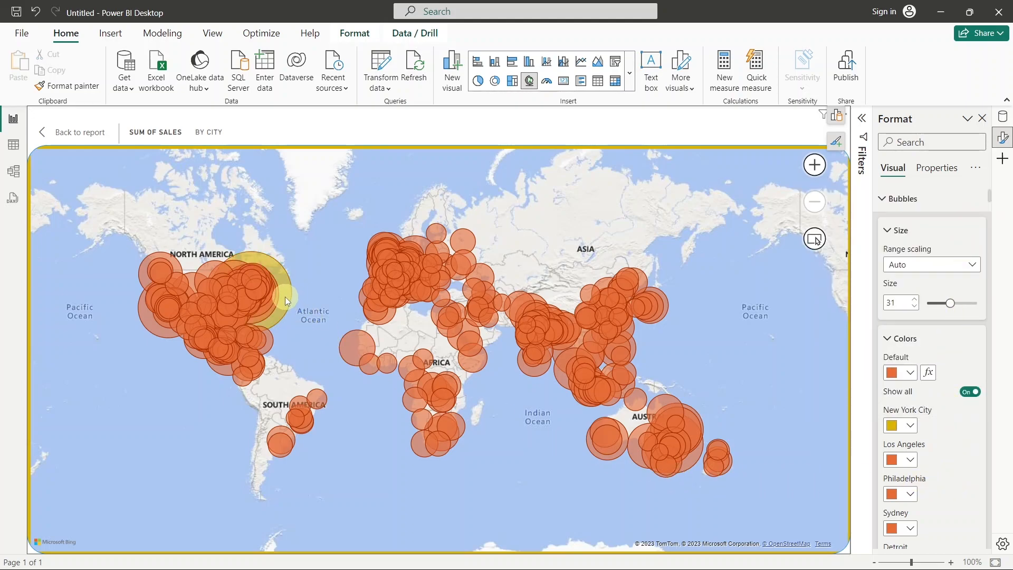
mouse_move(285, 297)
left_click(905, 341)
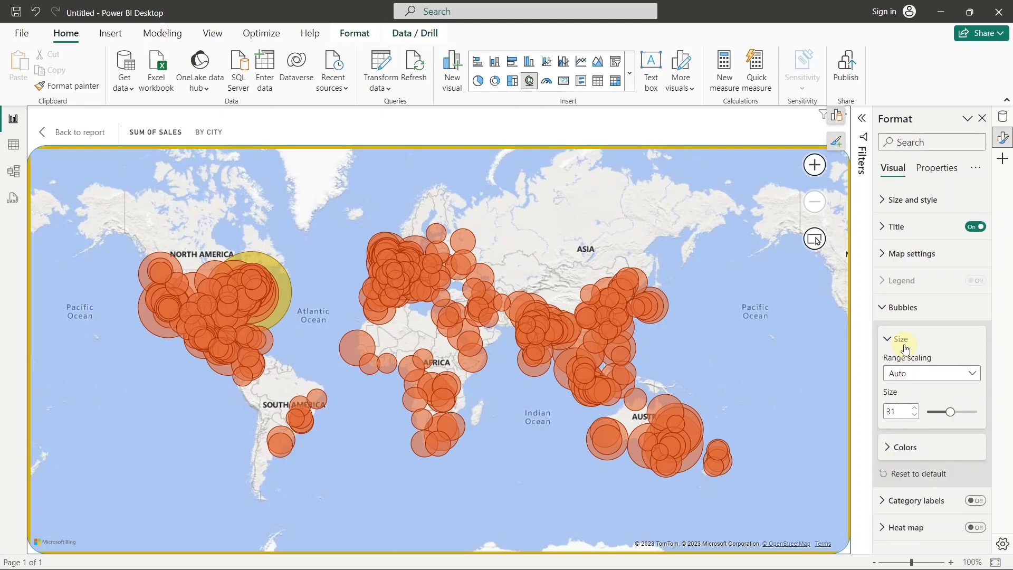
left_click(905, 310)
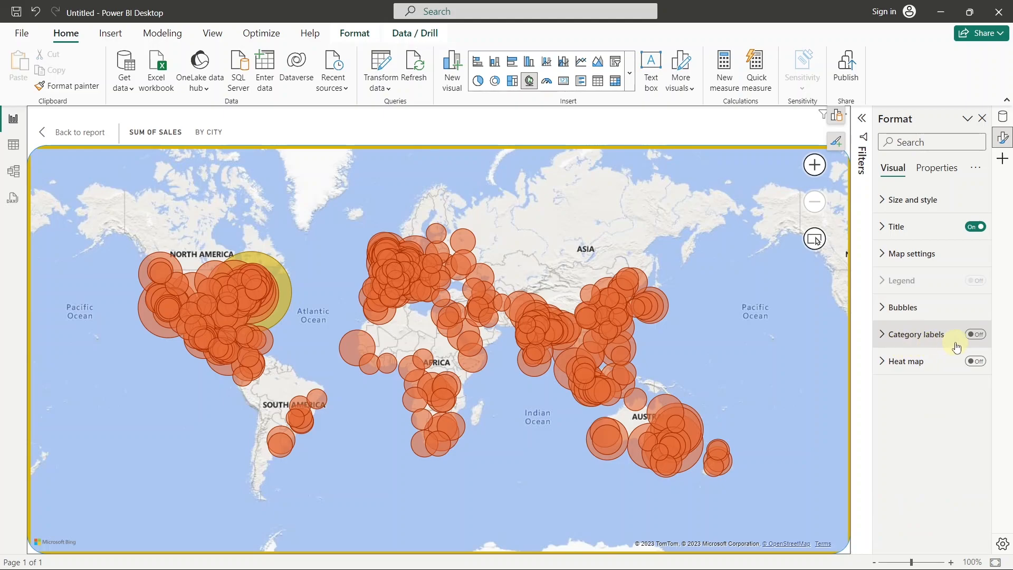
Turn on the category labels, check the city names over South Asia, and review the label font and color options.
left_click(976, 337)
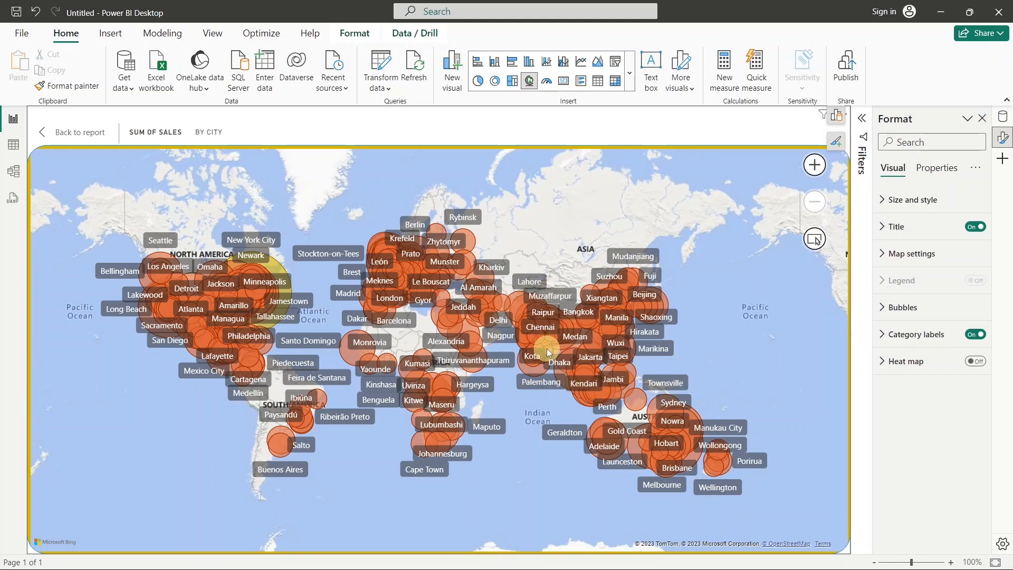
mouse_move(552, 343)
scroll(545, 394, "up", 1)
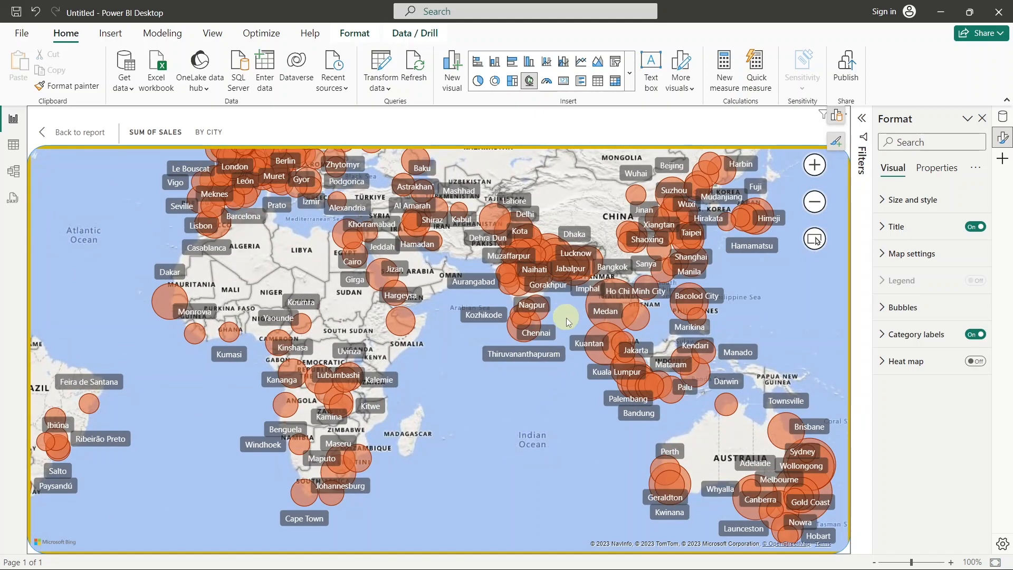
scroll(559, 327, "up", 1)
left_click_drag(549, 328, 549, 371)
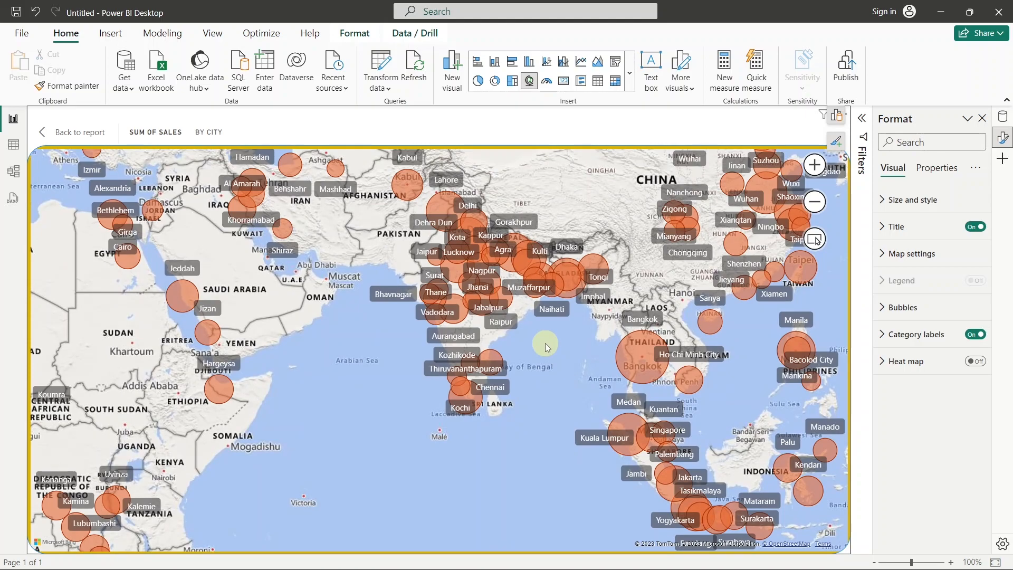
left_click(905, 337)
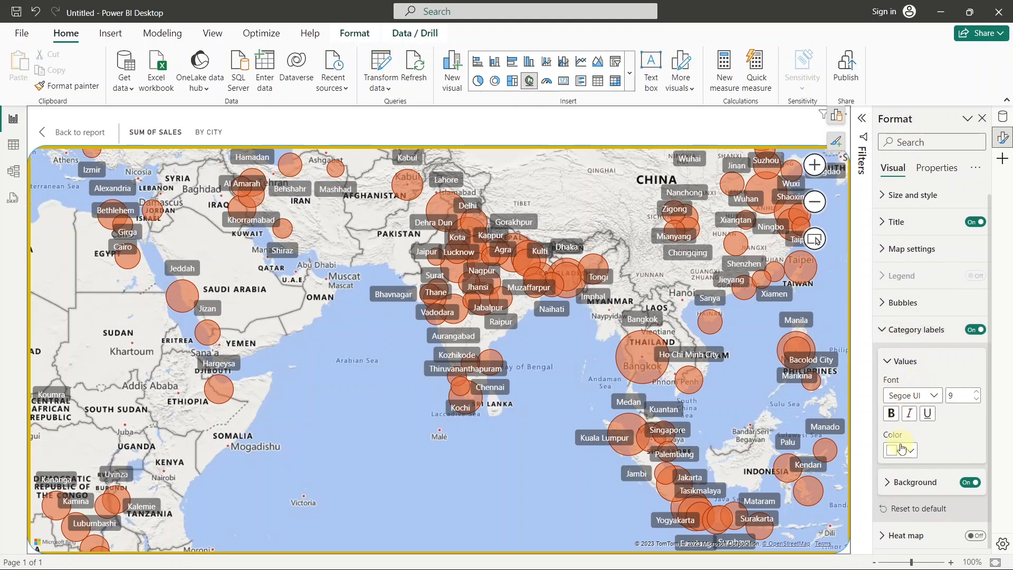
left_click(913, 330)
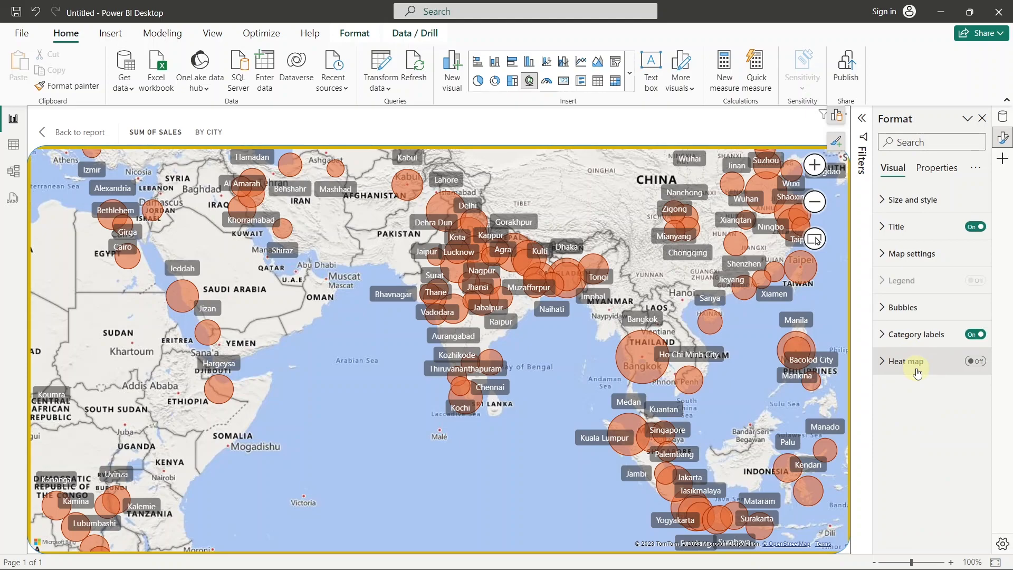
Turn on the heat map for the map visual.
left_click(977, 362)
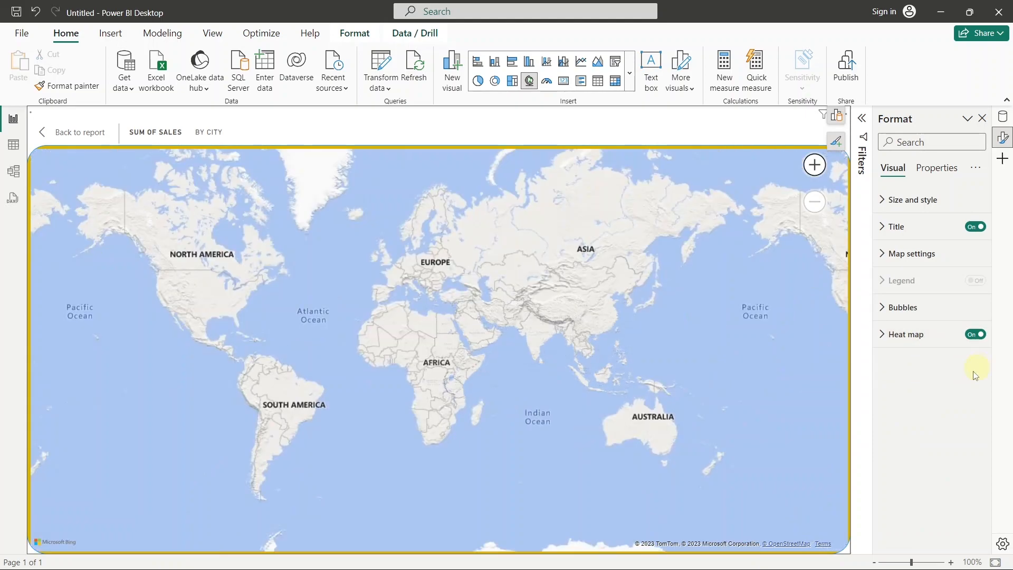